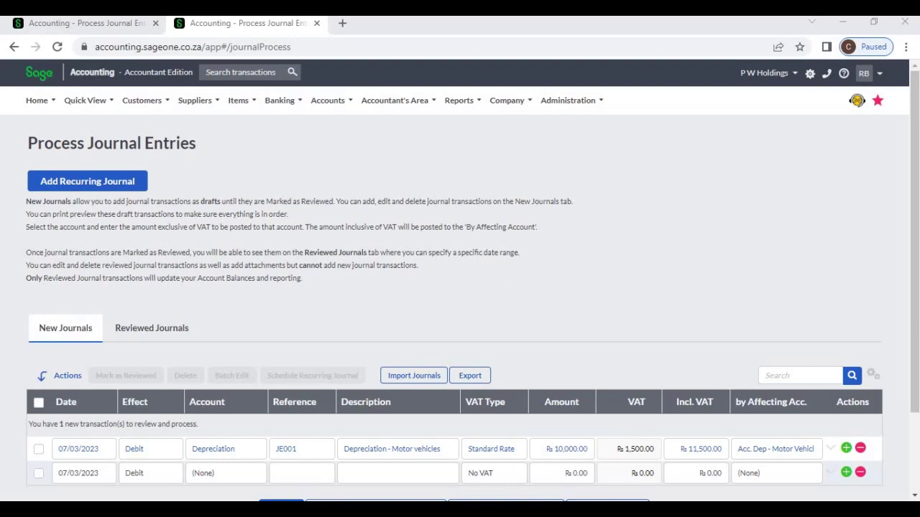
Examine the Effect and Account options of the JE001 depreciation journal line.
mouse_move(395, 101)
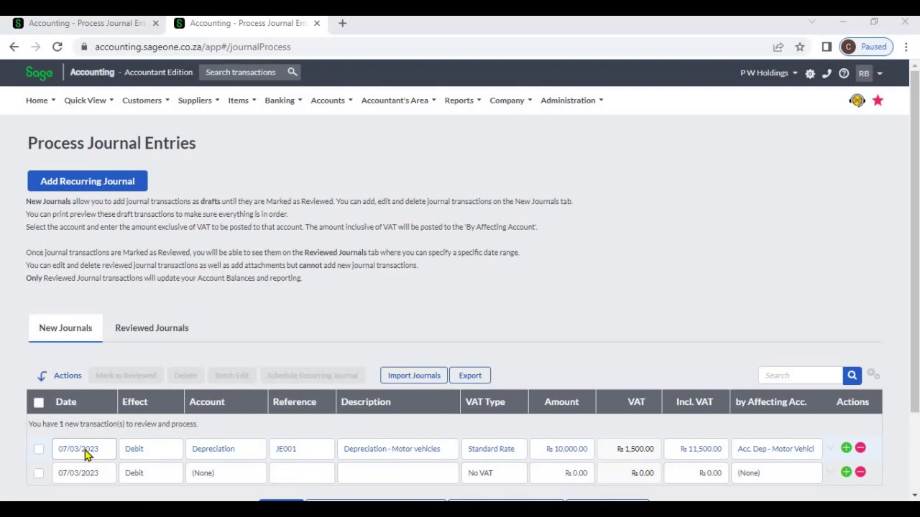
click(176, 451)
click(175, 451)
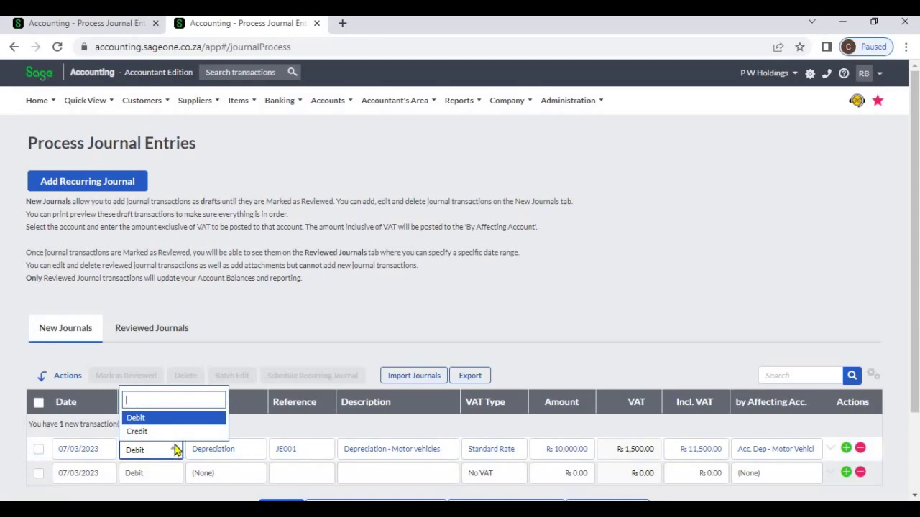
click(275, 343)
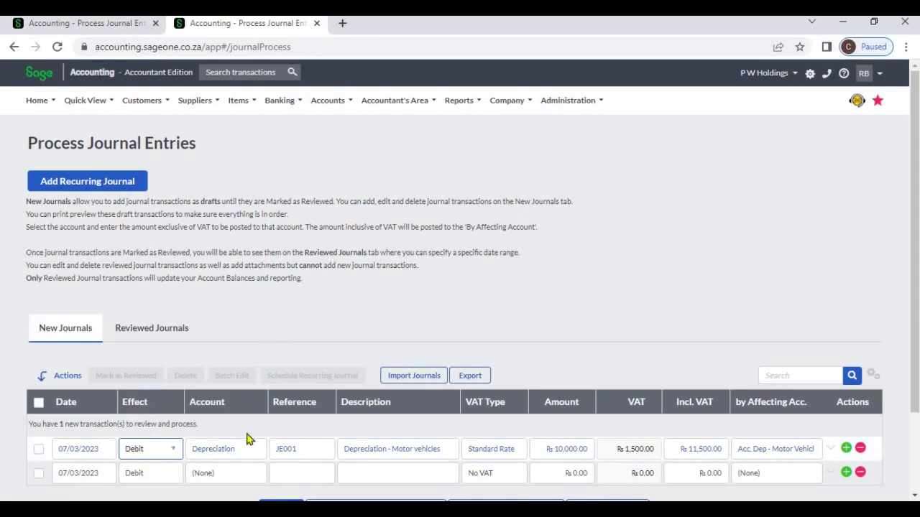
click(259, 455)
click(259, 455)
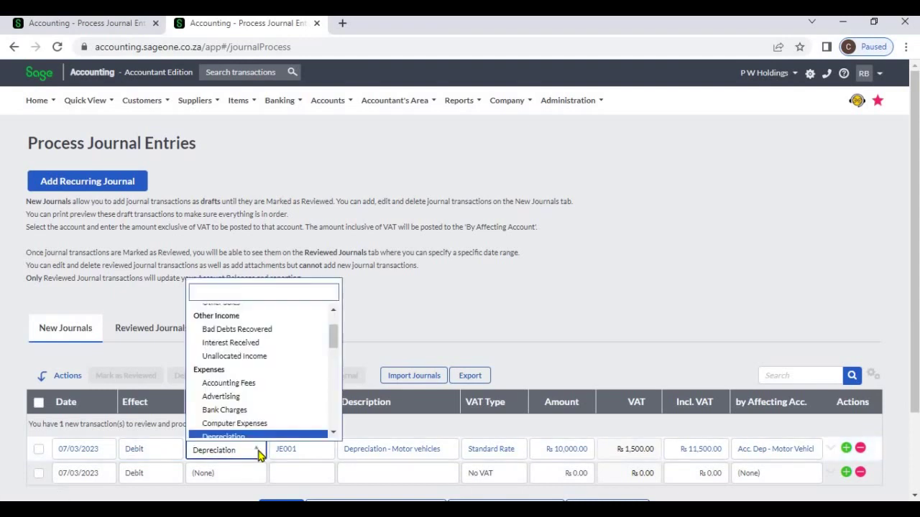
click(259, 453)
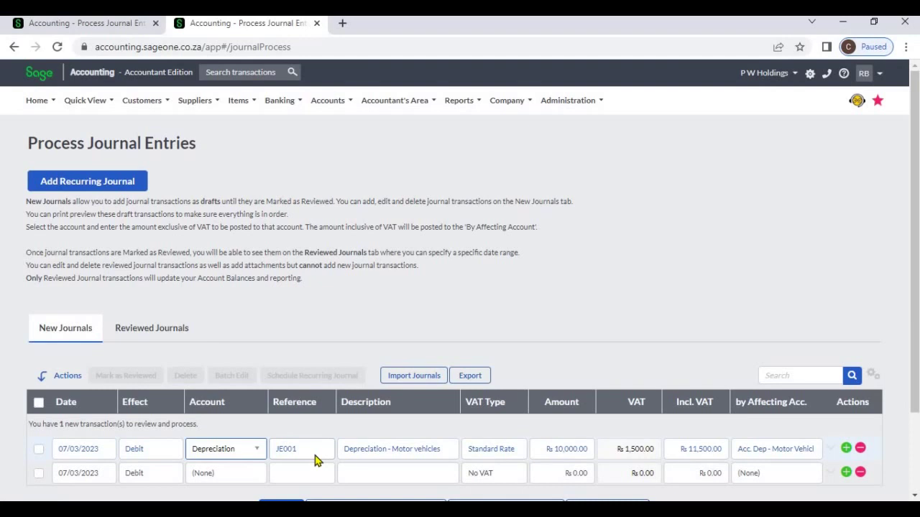
Review the JE001 line's description, VAT type, amounts and affecting account against its effect and account.
click(413, 450)
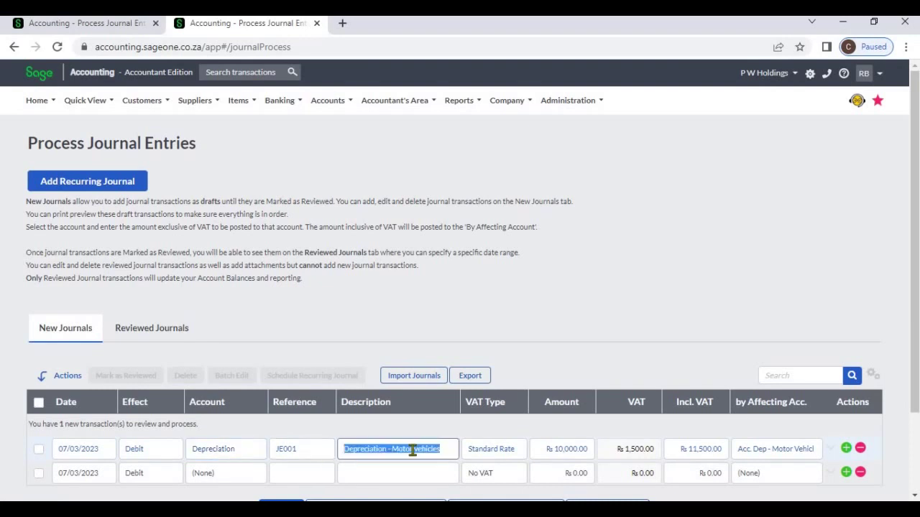
click(515, 456)
click(515, 456)
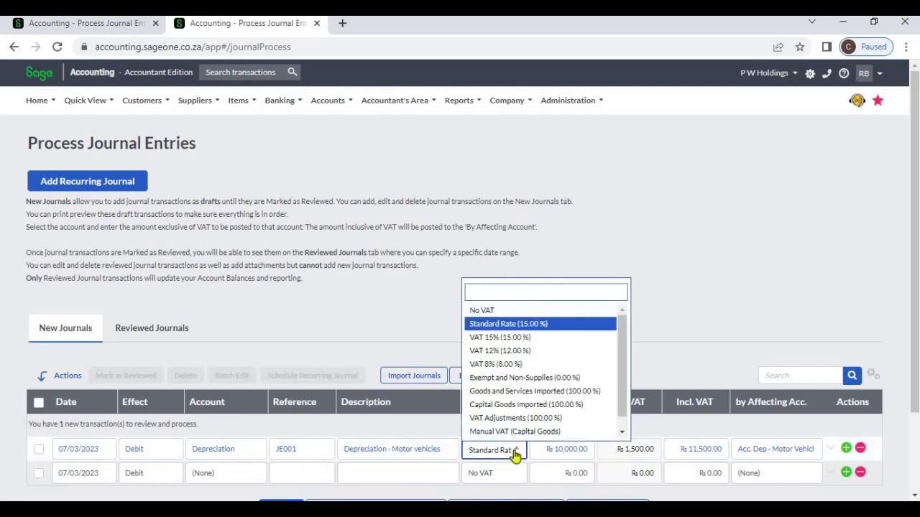
click(514, 455)
click(564, 454)
click(627, 457)
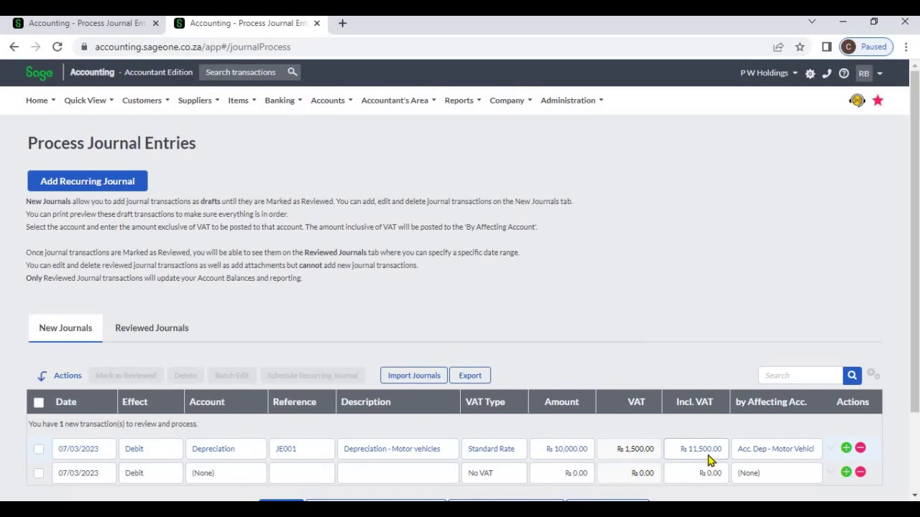
click(796, 460)
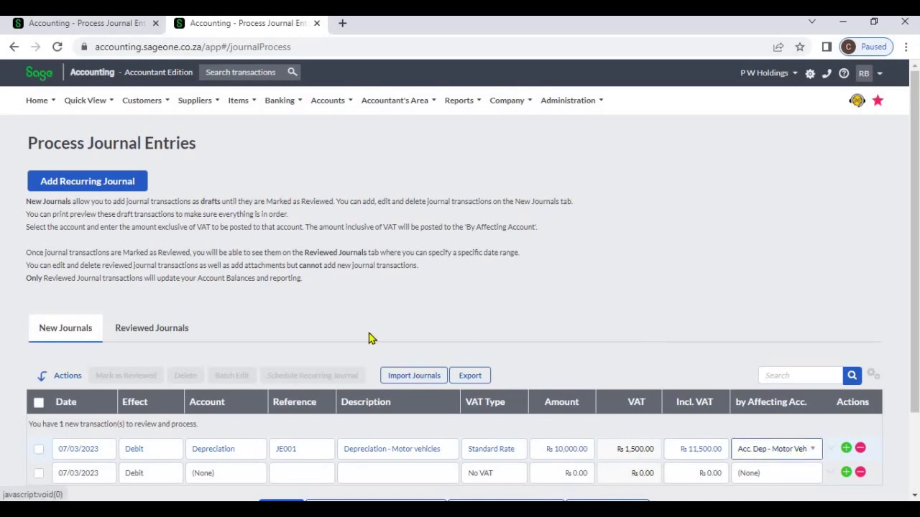
click(206, 424)
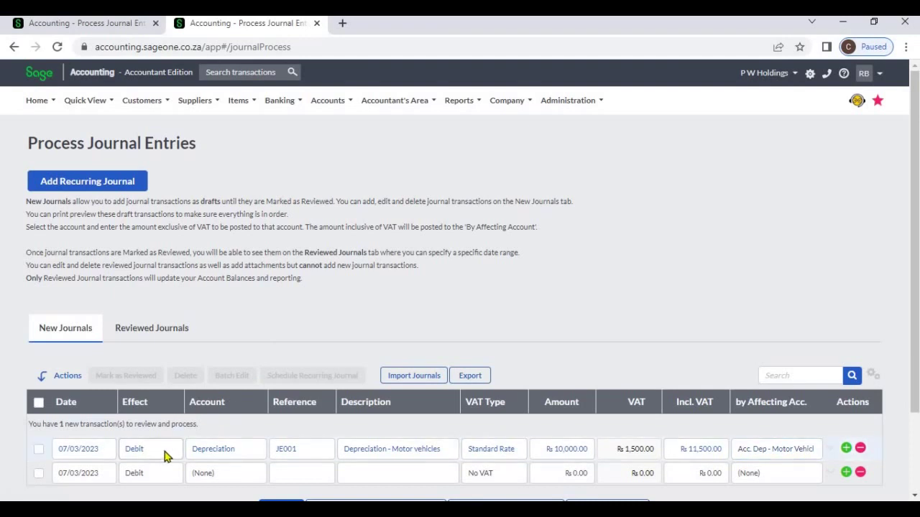
click(169, 458)
click(227, 433)
click(254, 451)
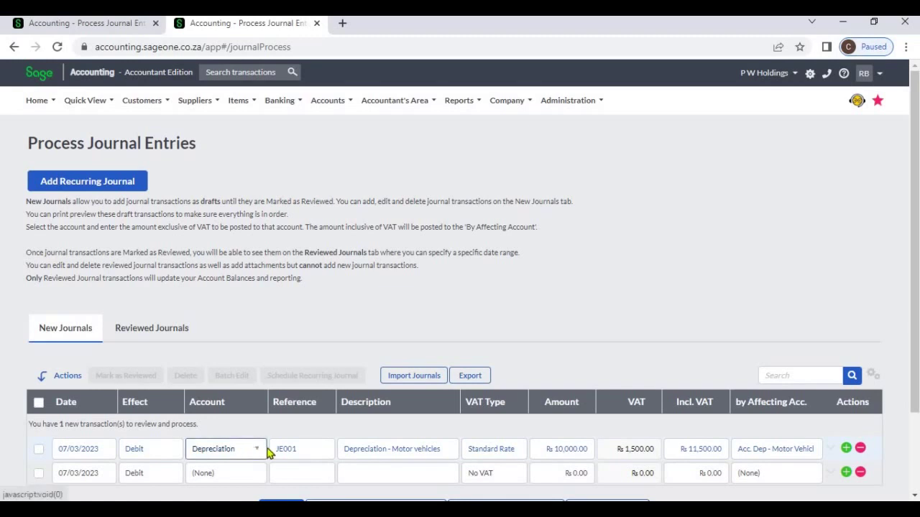
click(787, 456)
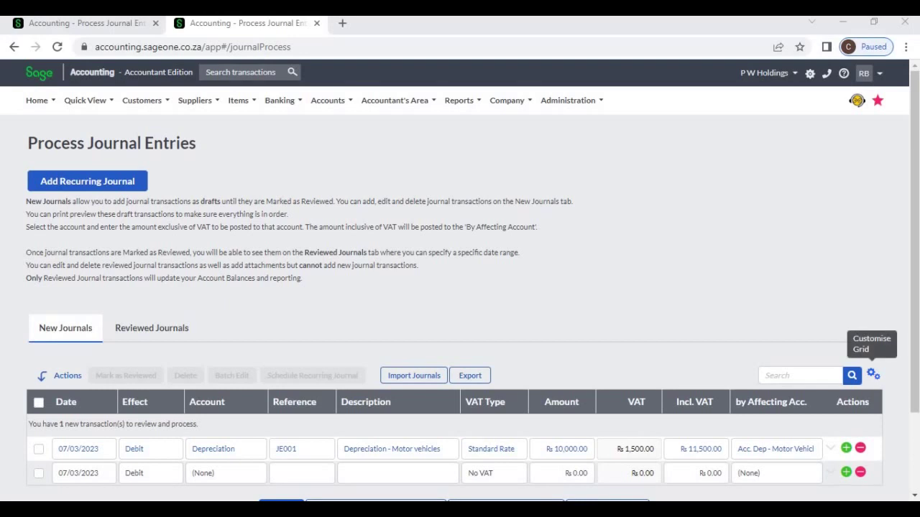
Customise the journal grid to include the Project analysis code column and save the change.
click(873, 375)
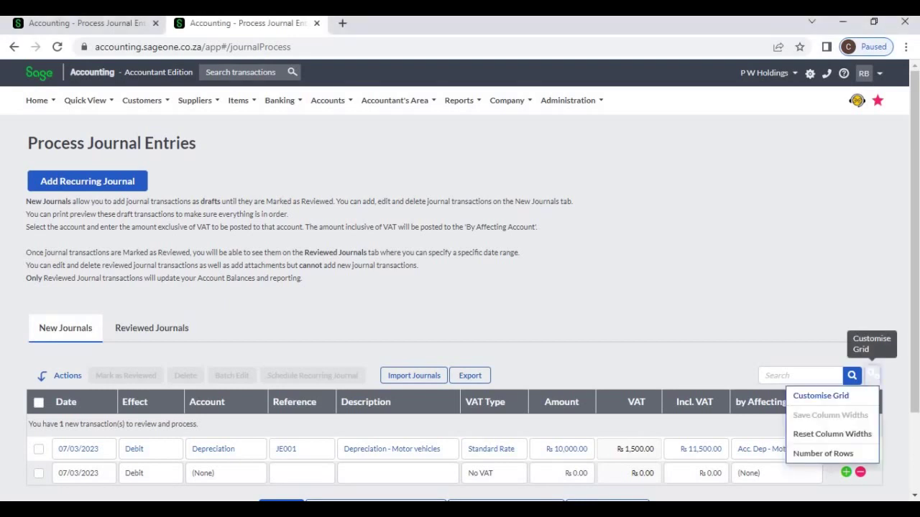
click(821, 396)
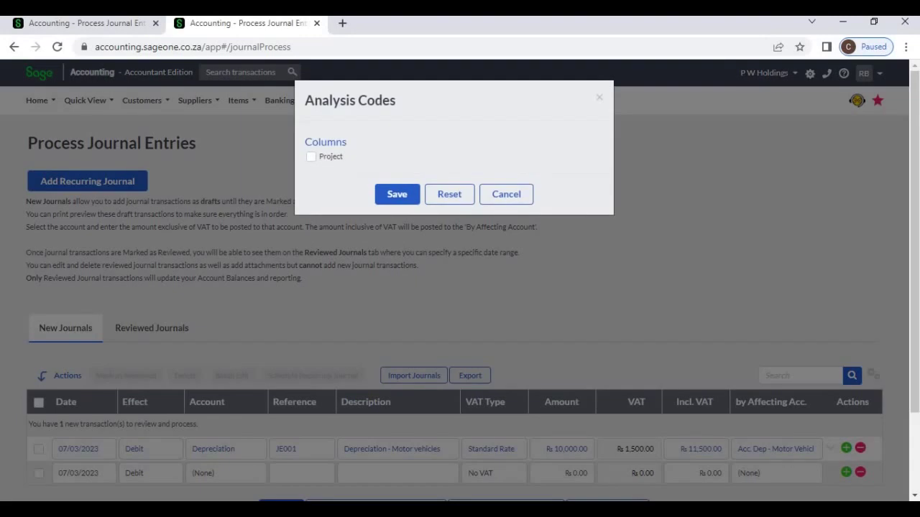
click(310, 157)
click(394, 195)
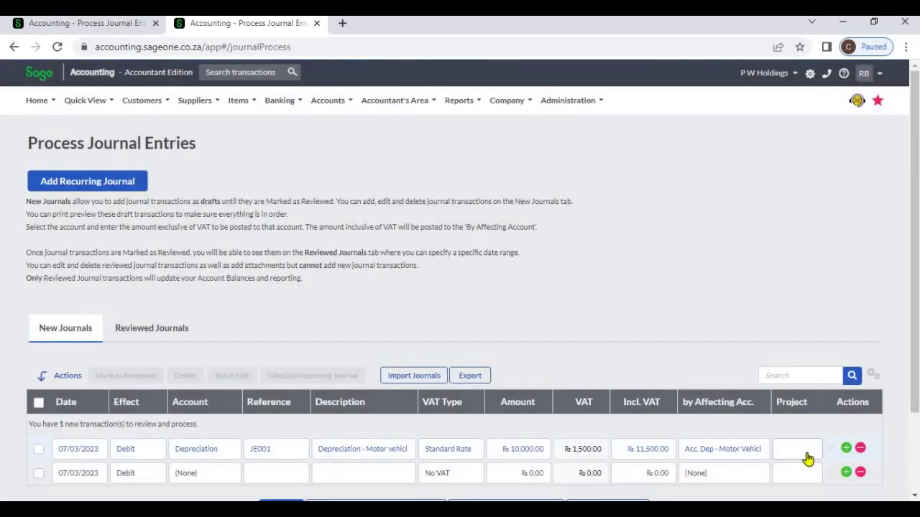
Assign Project 1 to the JE001 depreciation line and save the journal.
click(808, 459)
click(807, 460)
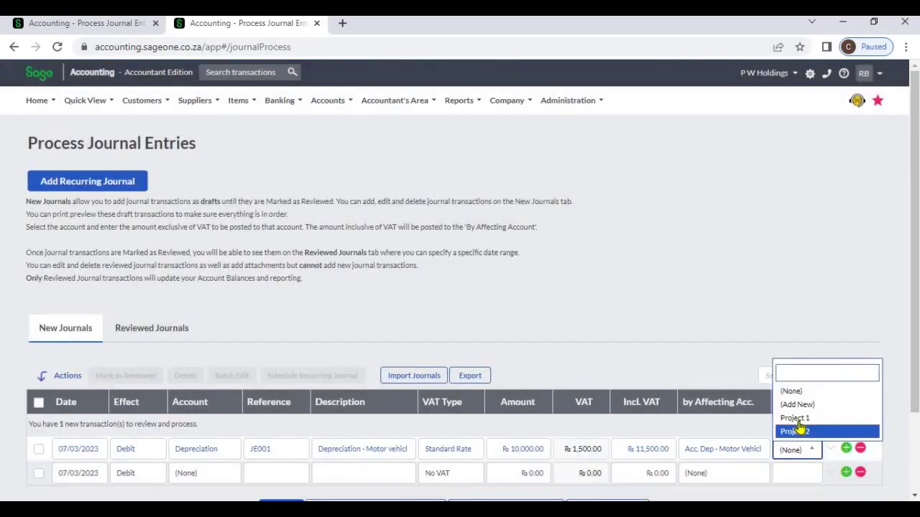
click(796, 419)
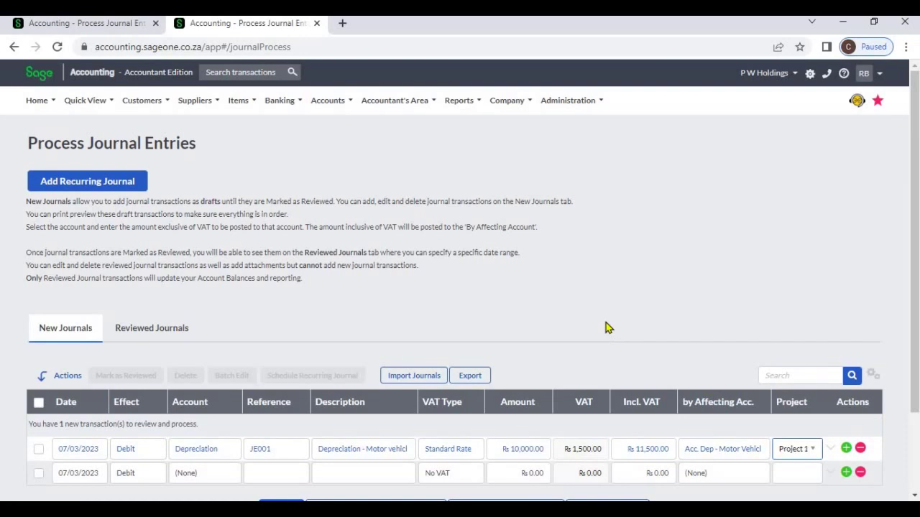
scroll(601, 323, down, 1)
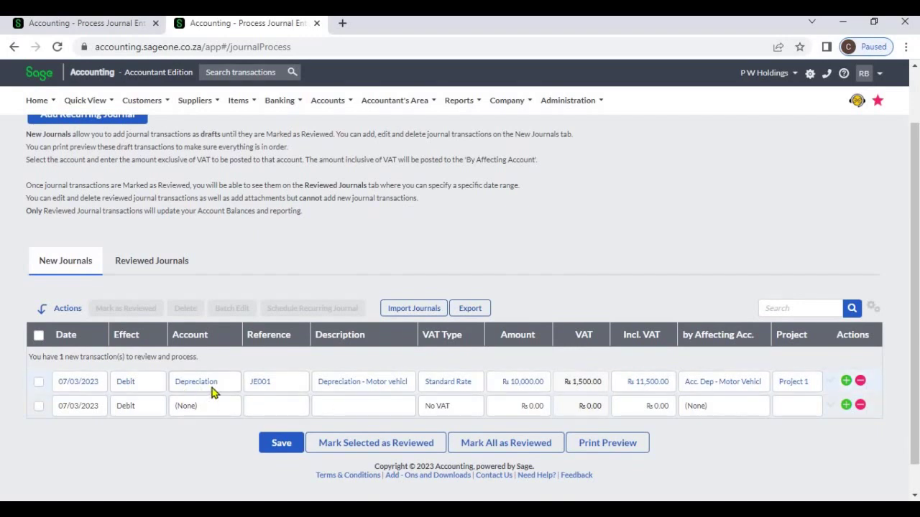
click(291, 446)
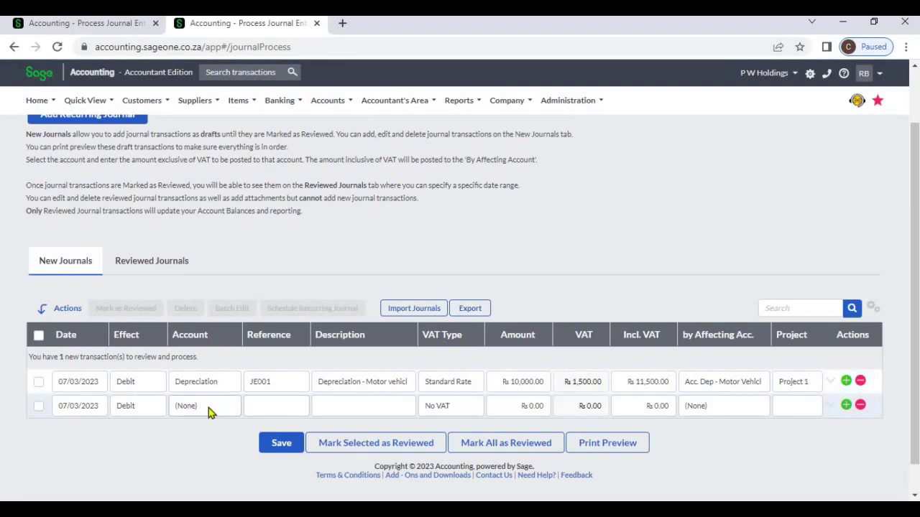
Add two more journal lines and set the account of the line below Depreciation to Accounting Fees.
click(846, 406)
click(846, 407)
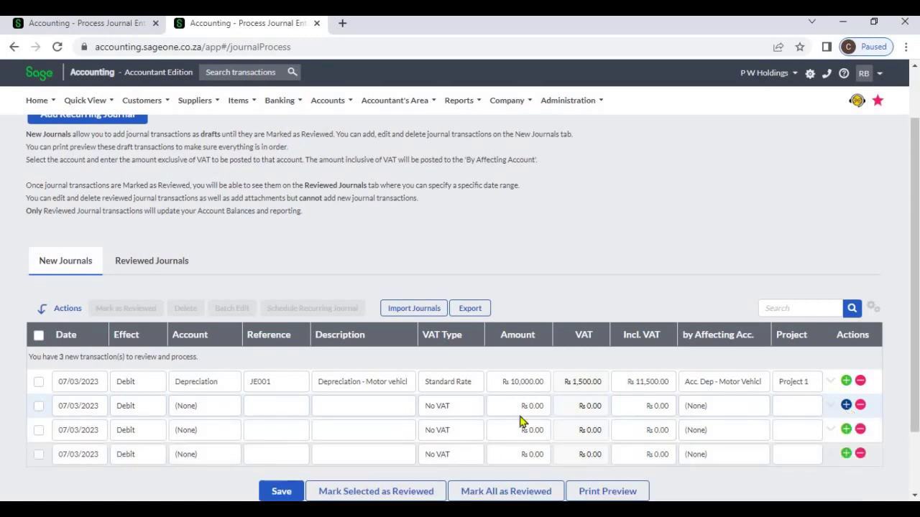
click(217, 408)
click(218, 406)
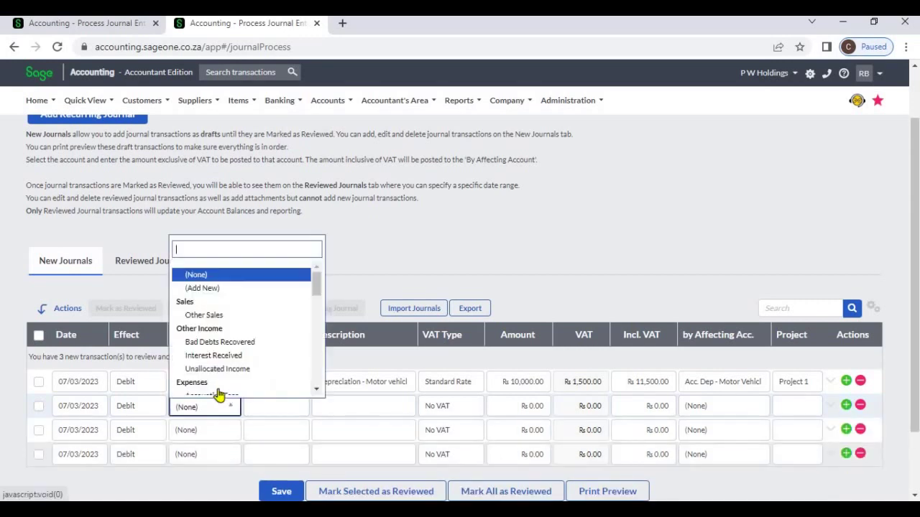
scroll(219, 350, down, 2)
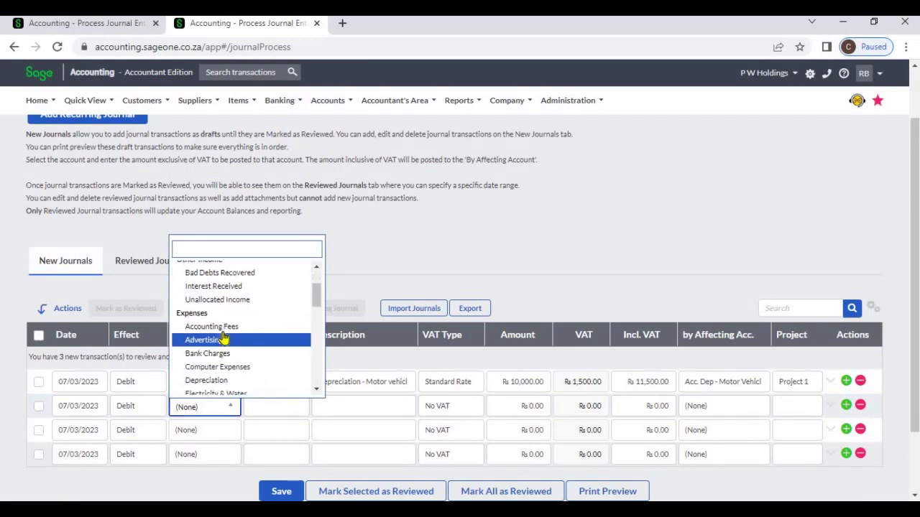
click(216, 327)
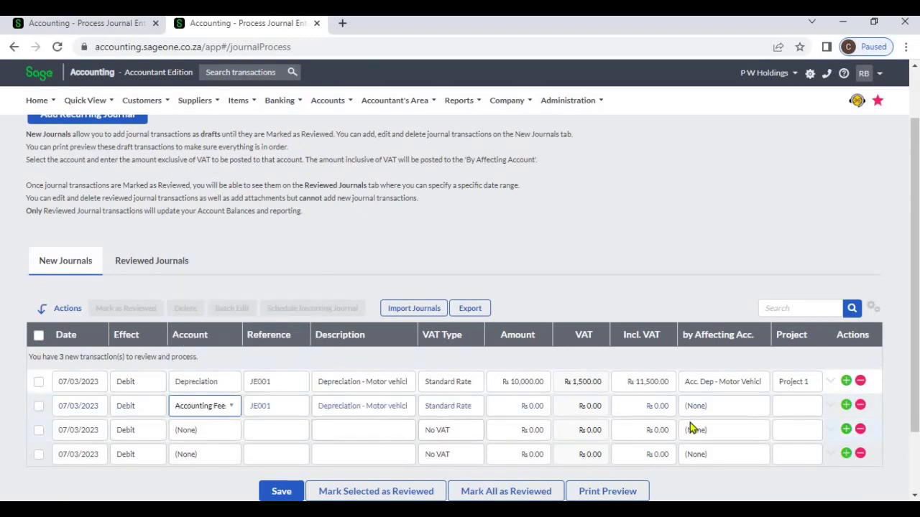
Set the Accounting Fees line's amount to 50000 and its affecting account to Computer Expenses.
click(538, 408)
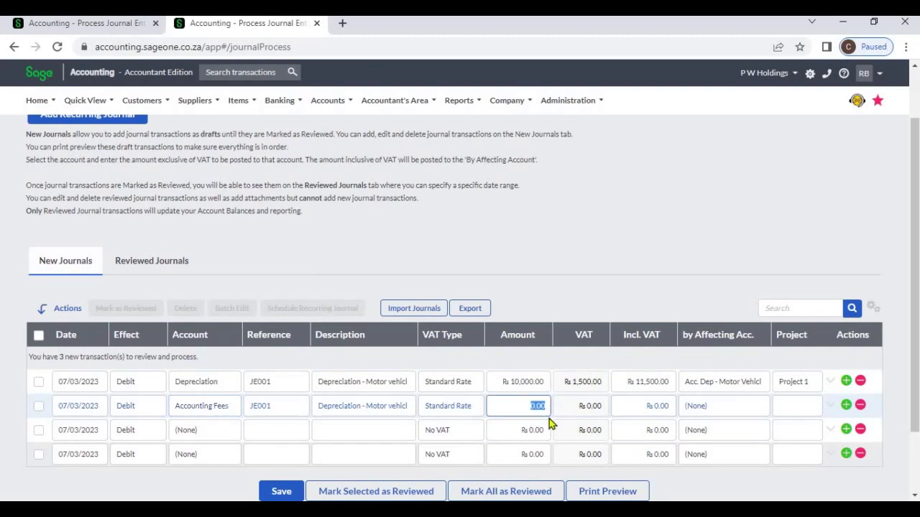
text(50000)
key(Tab)
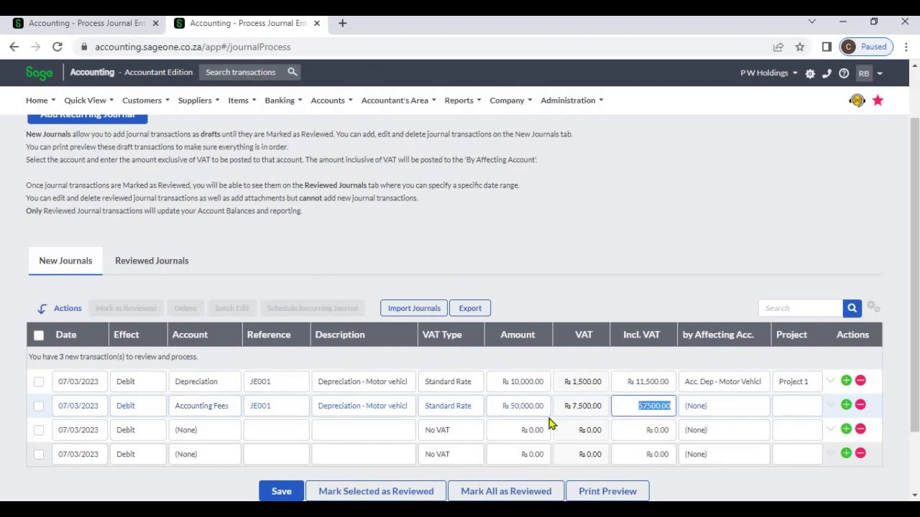
click(722, 407)
scroll(742, 383, down, 1)
scroll(742, 383, down, 1)
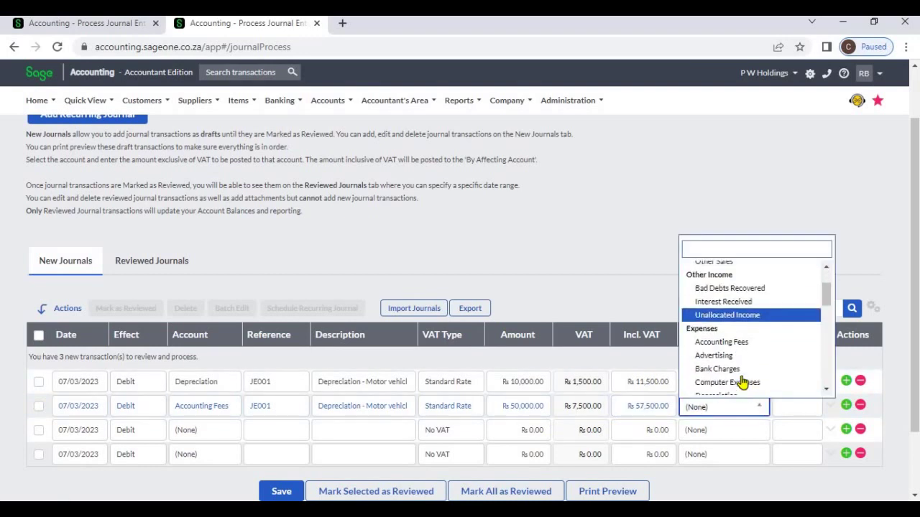
scroll(742, 383, down, 1)
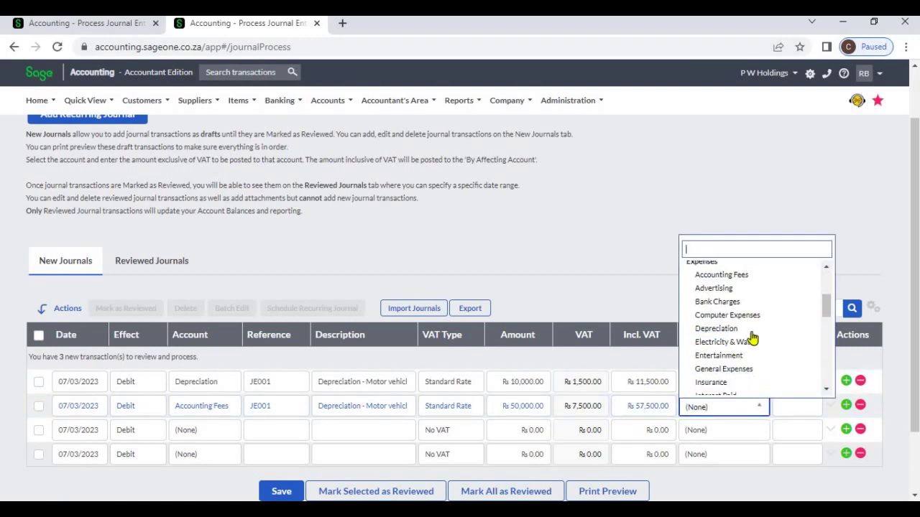
click(687, 314)
click(640, 250)
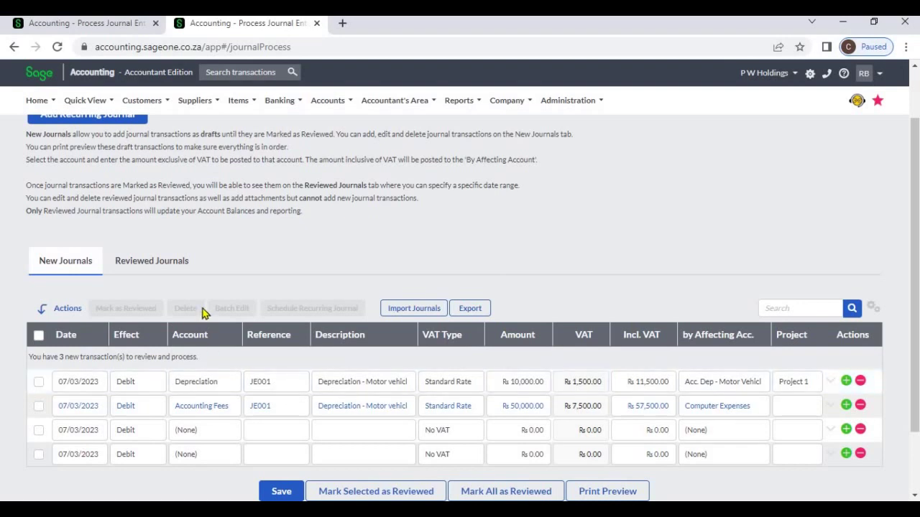
Mark the Depreciation and Accounting Fees lines as reviewed, check them among the reviewed journals, and return to the new journals.
scroll(202, 317, down, 1)
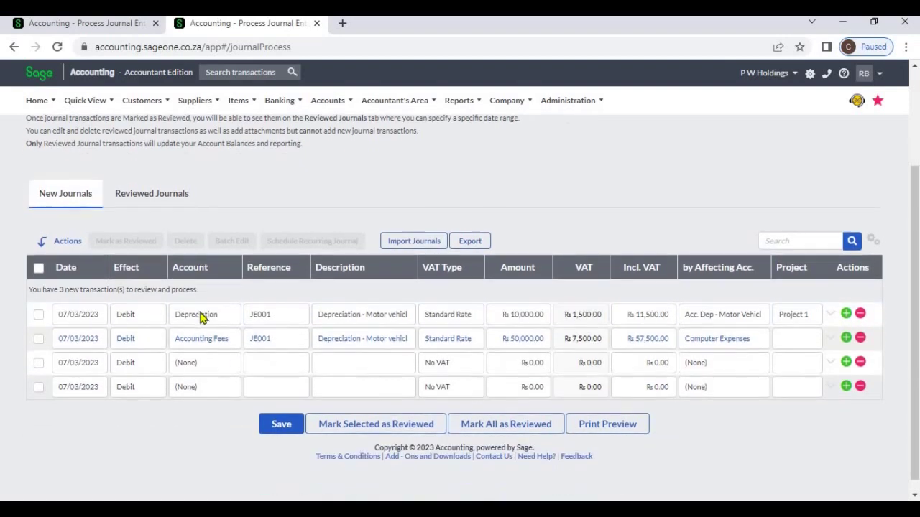
scroll(203, 317, up, 1)
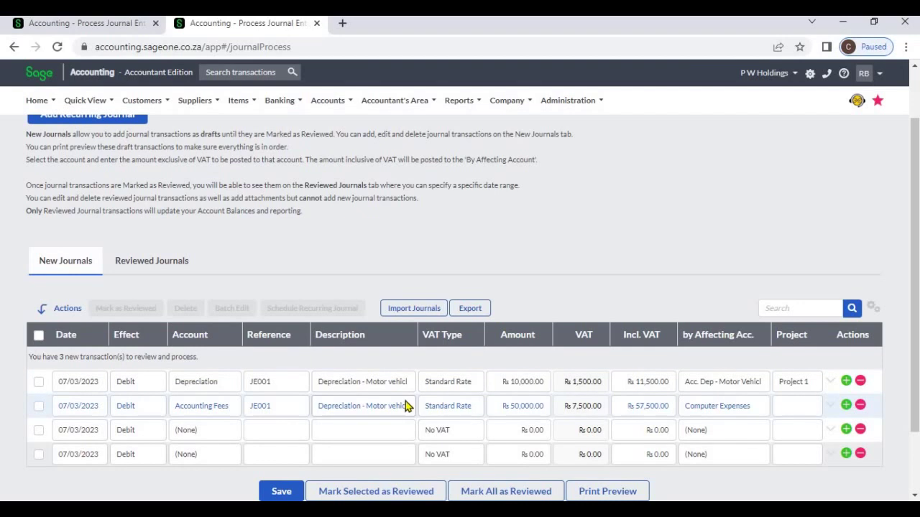
scroll(406, 406, down, 1)
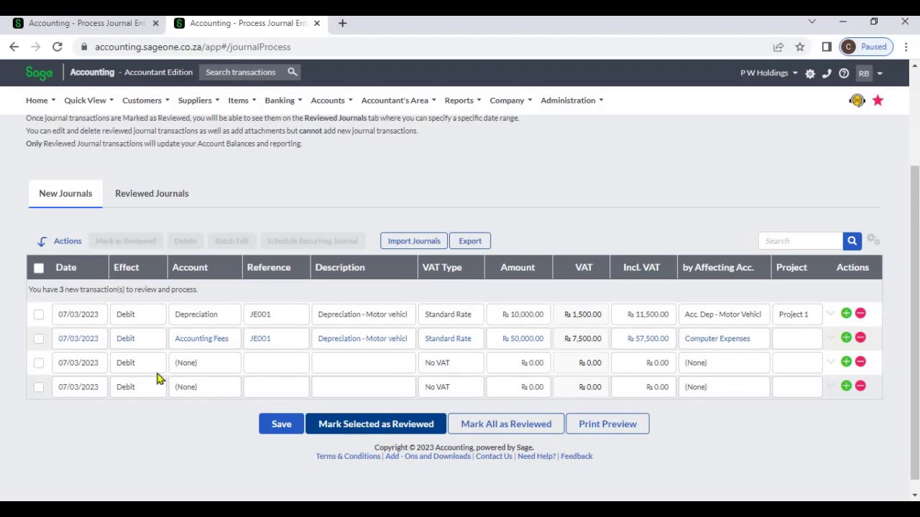
click(38, 315)
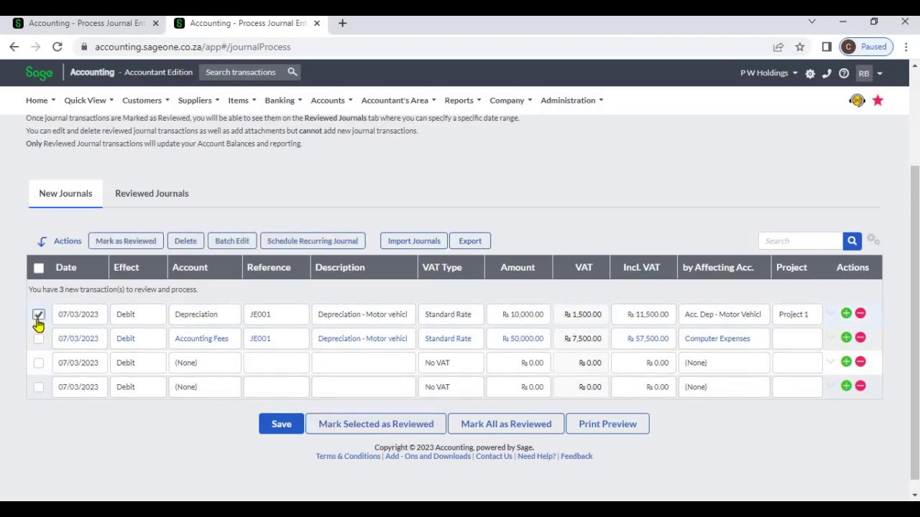
click(429, 425)
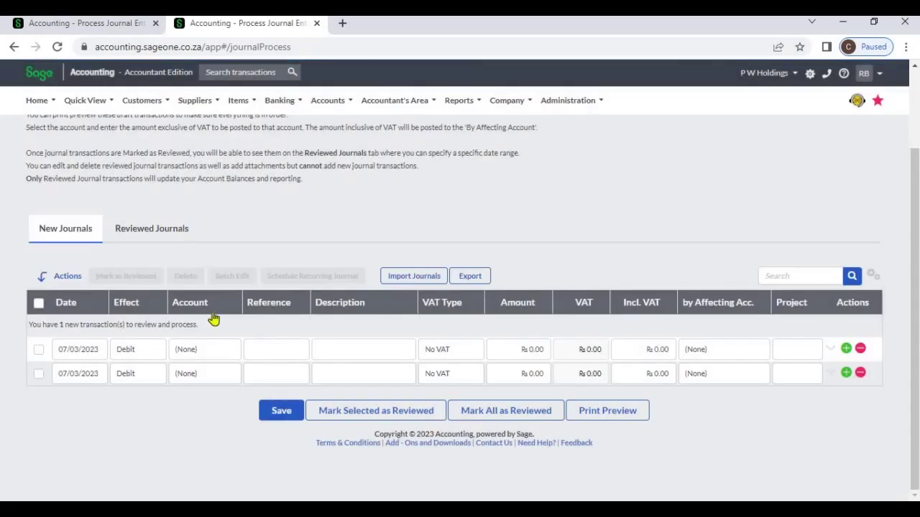
click(161, 237)
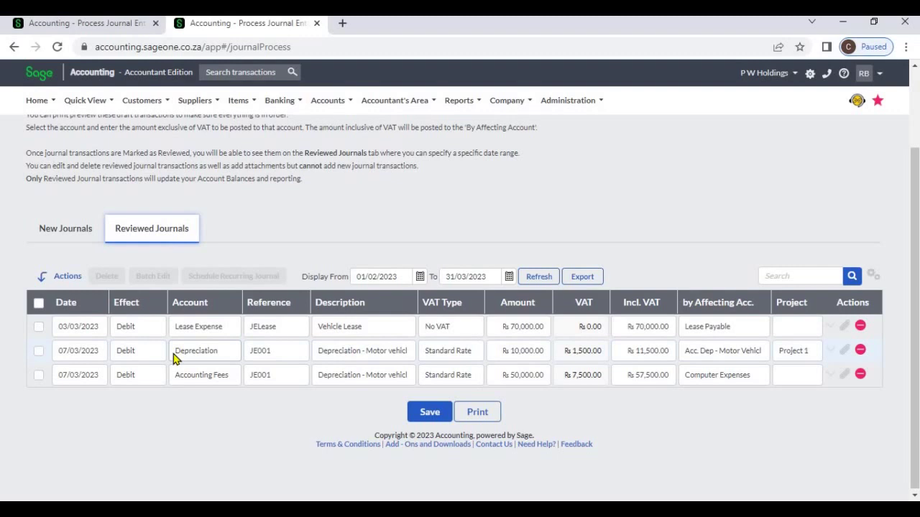
click(96, 233)
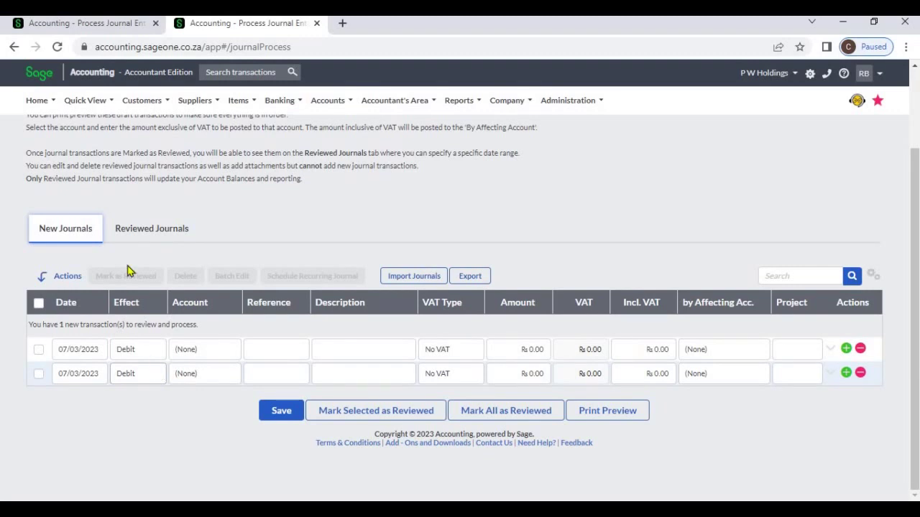
Check the reviewed journals and their display date range, and return to the new journals.
click(137, 235)
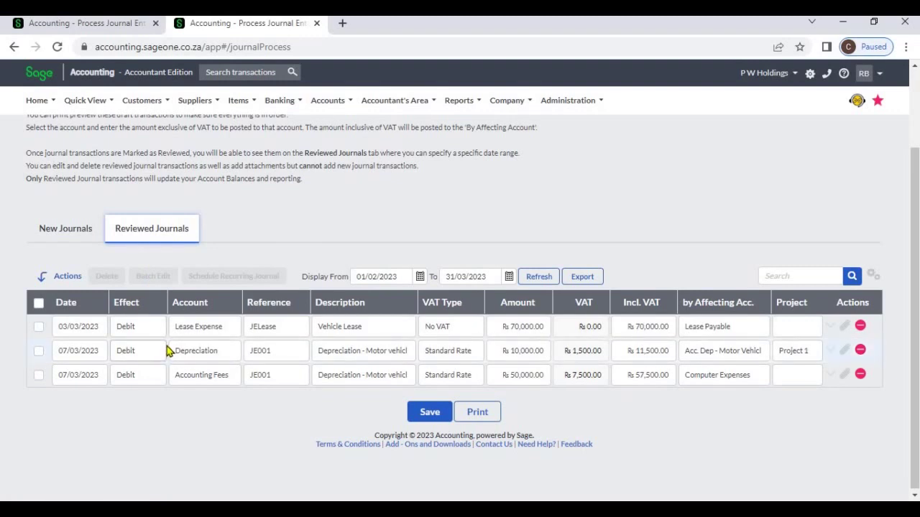
click(420, 278)
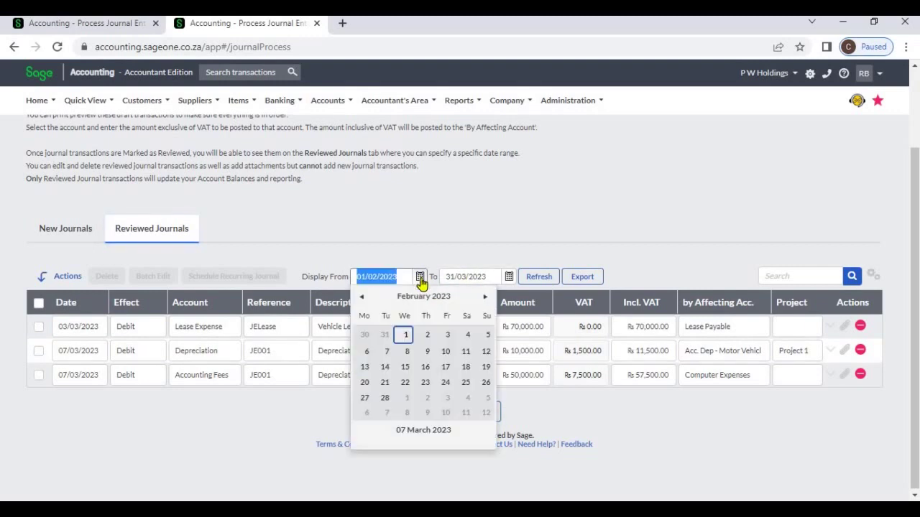
click(509, 277)
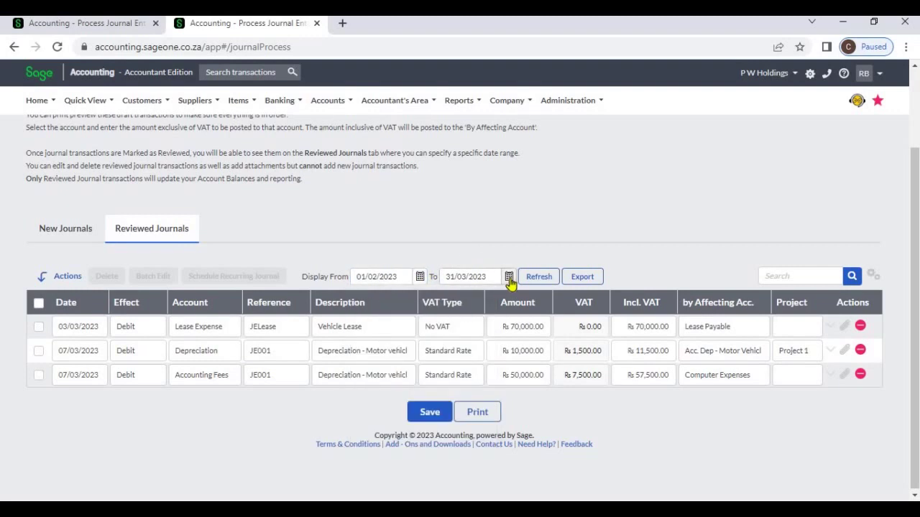
click(508, 277)
click(494, 259)
click(80, 234)
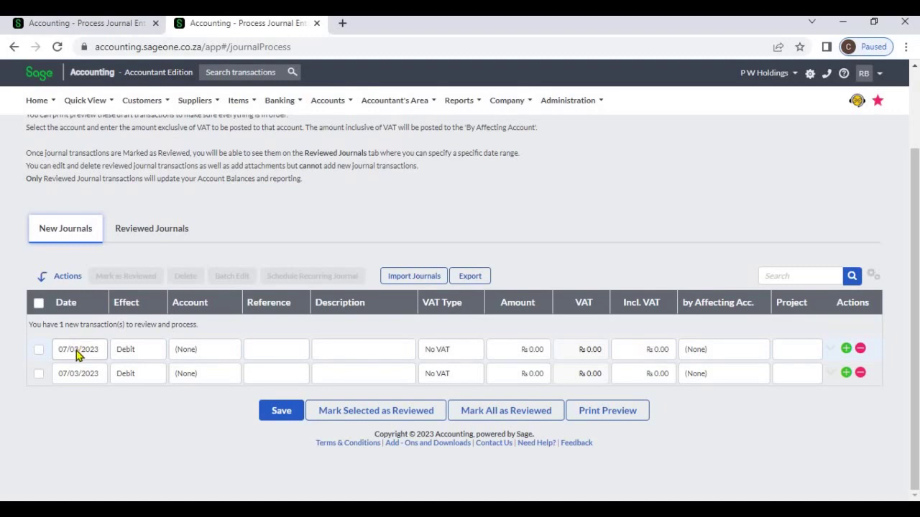
Set the first new journal line's account to Accounting Fees and its affecting account to Computer Expenses.
click(149, 352)
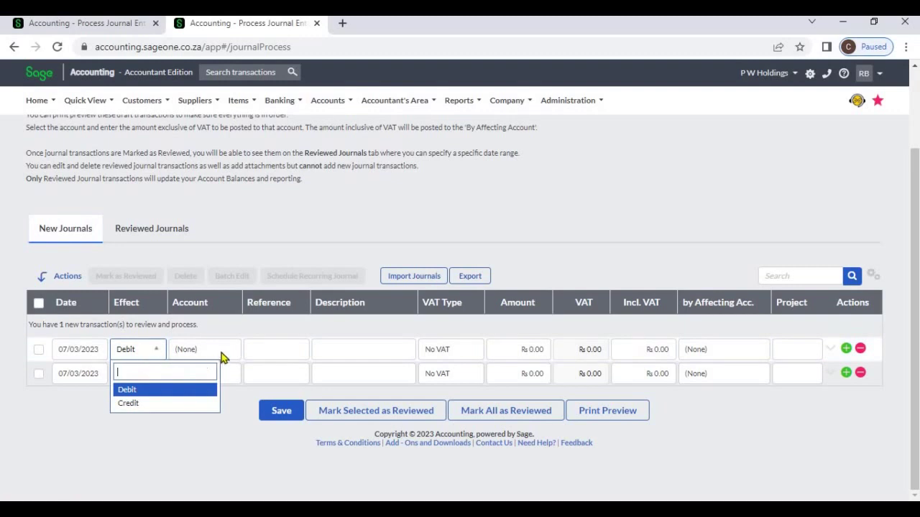
click(220, 351)
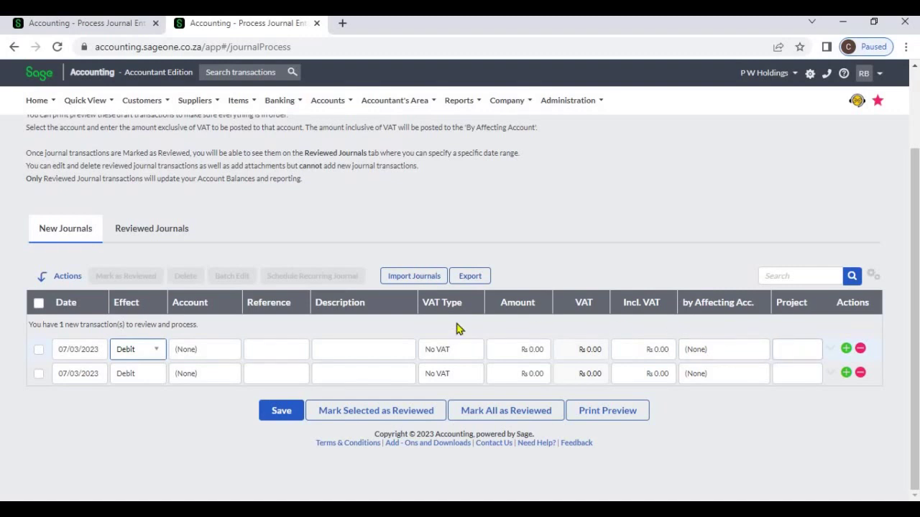
click(211, 357)
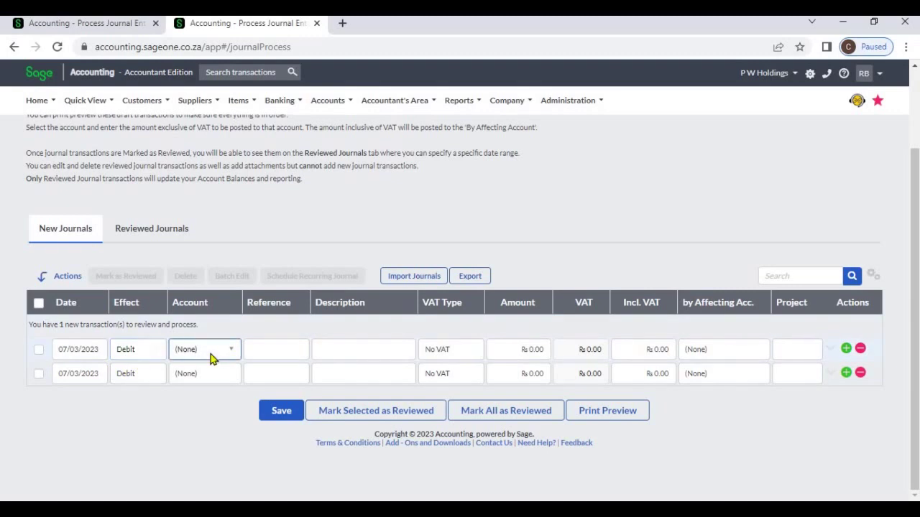
click(211, 354)
click(214, 337)
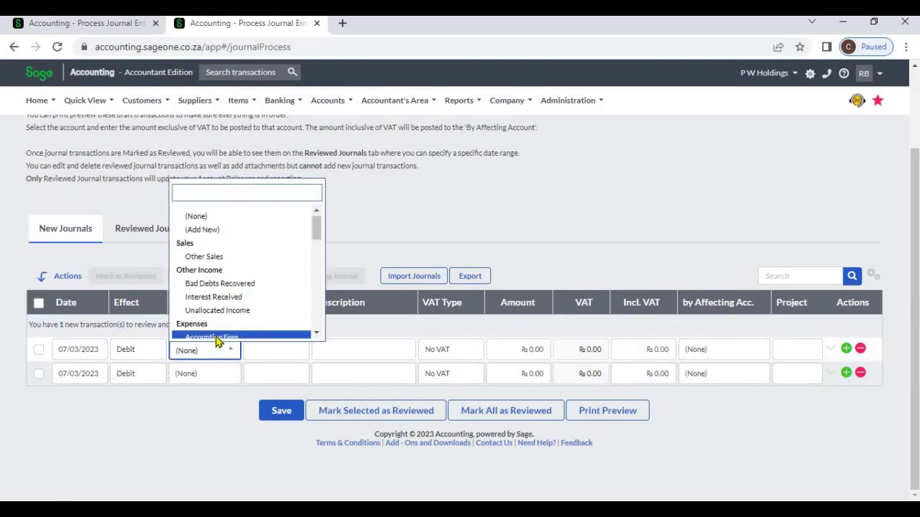
click(715, 356)
click(724, 353)
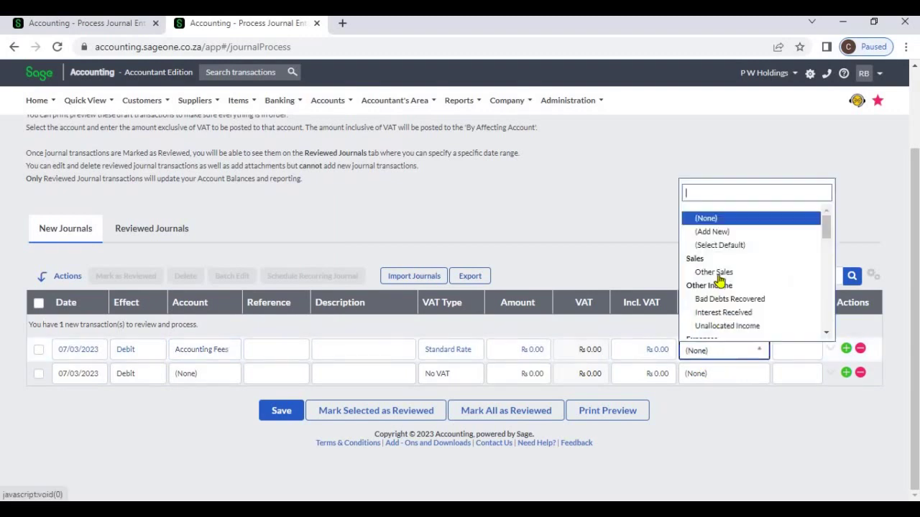
scroll(726, 325, down, 3)
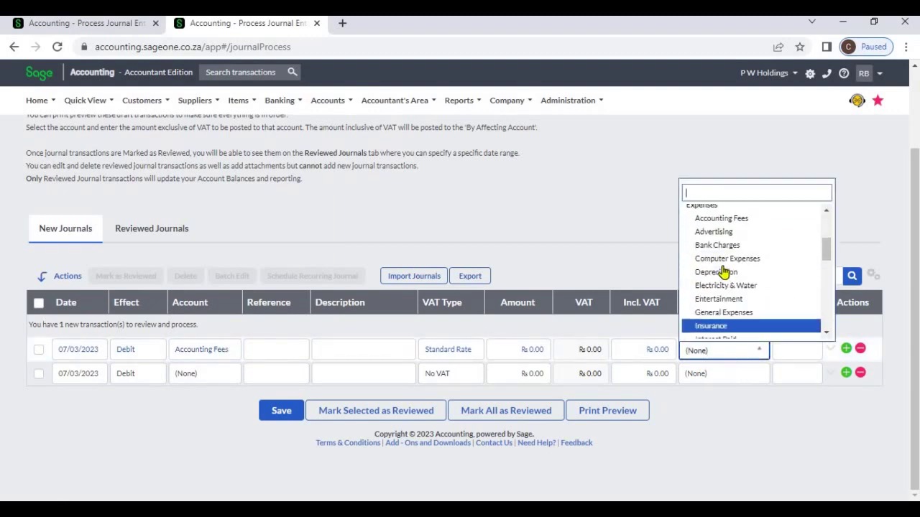
click(640, 263)
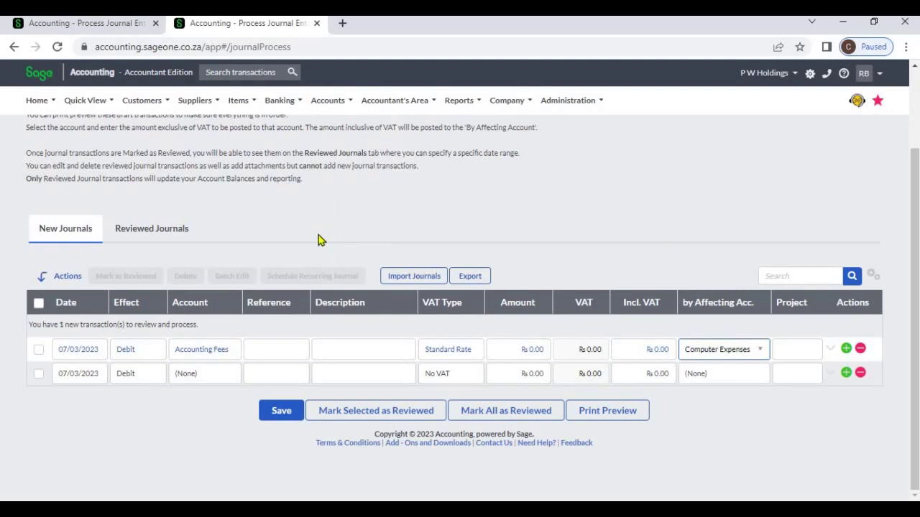
Select the Accounting Fees journal line for batch processing.
click(38, 352)
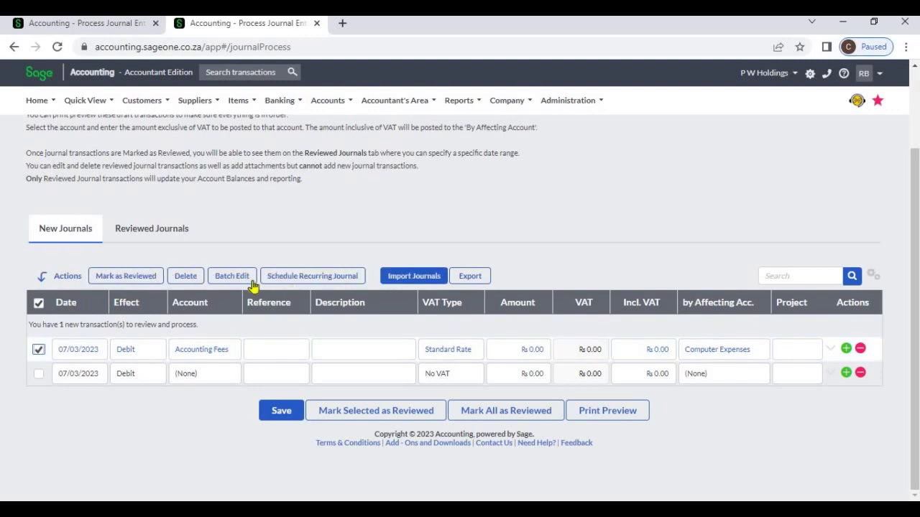
click(38, 351)
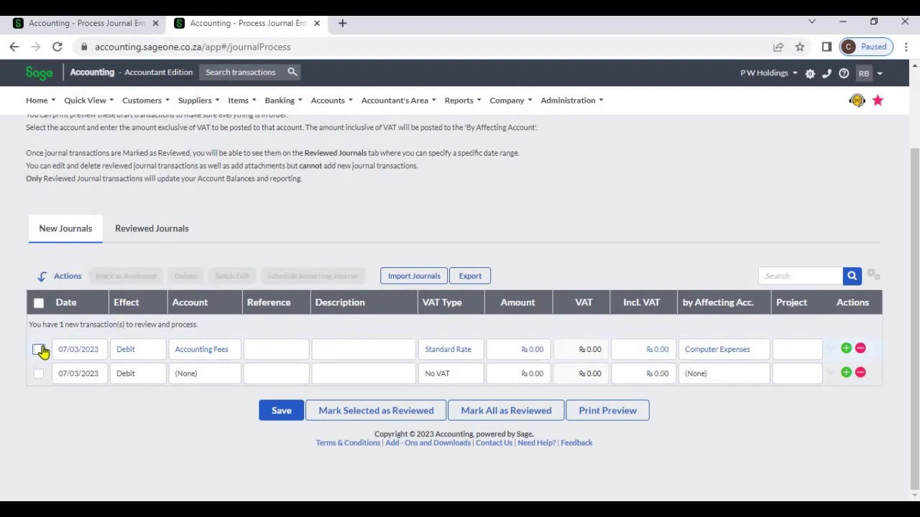
click(38, 350)
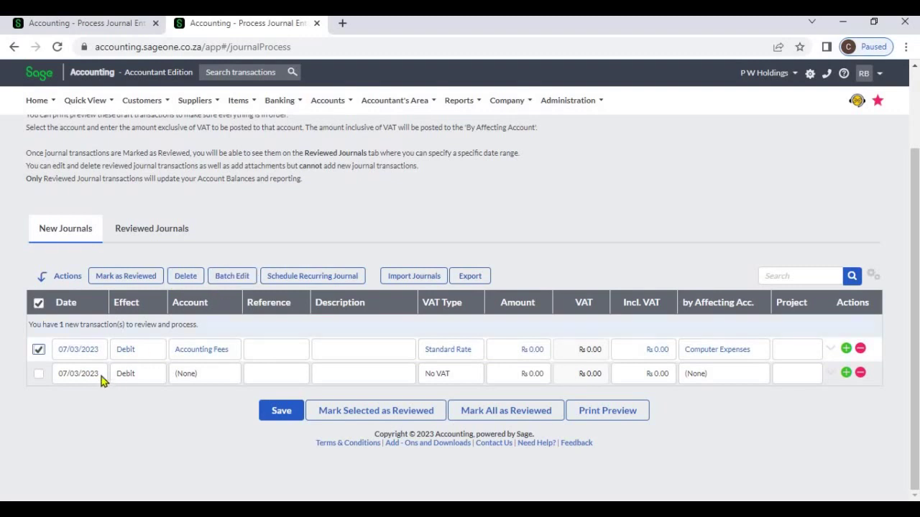
Set the second journal line's account to Advertising and its affecting account to Entertainment.
click(143, 377)
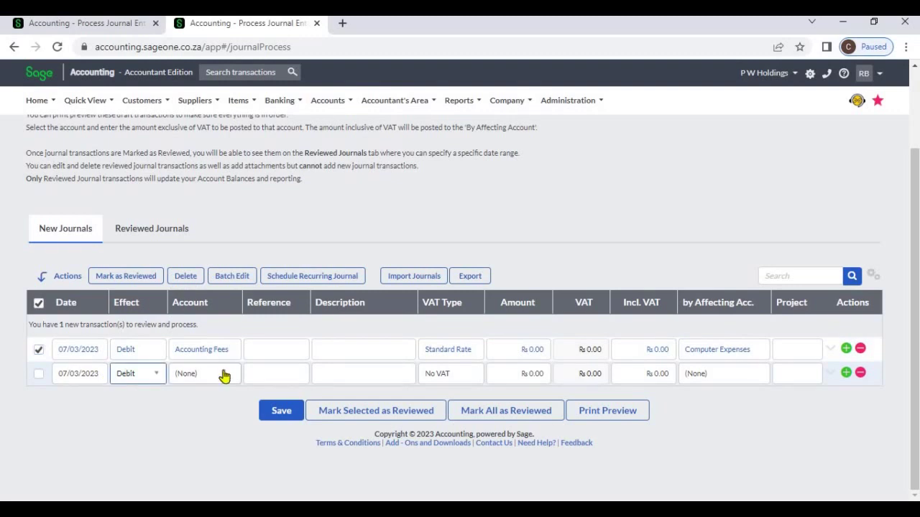
click(228, 373)
scroll(243, 322, down, 2)
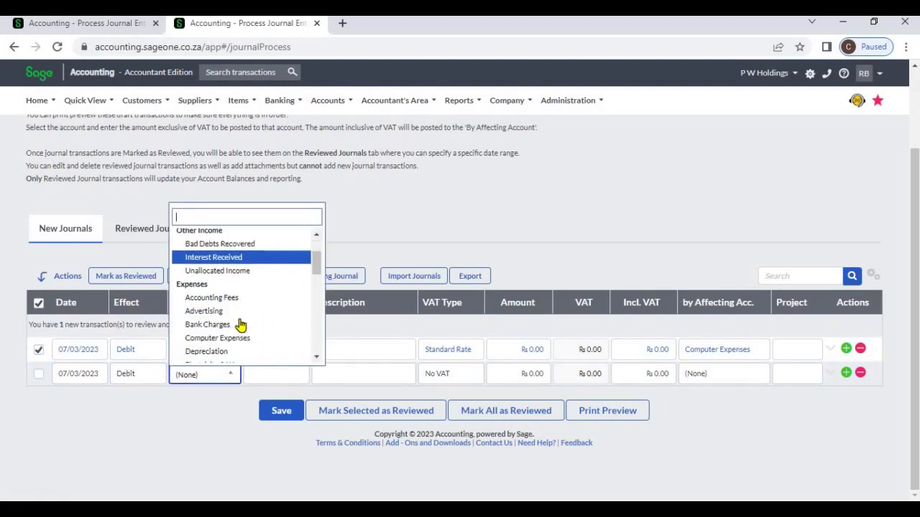
key(Return)
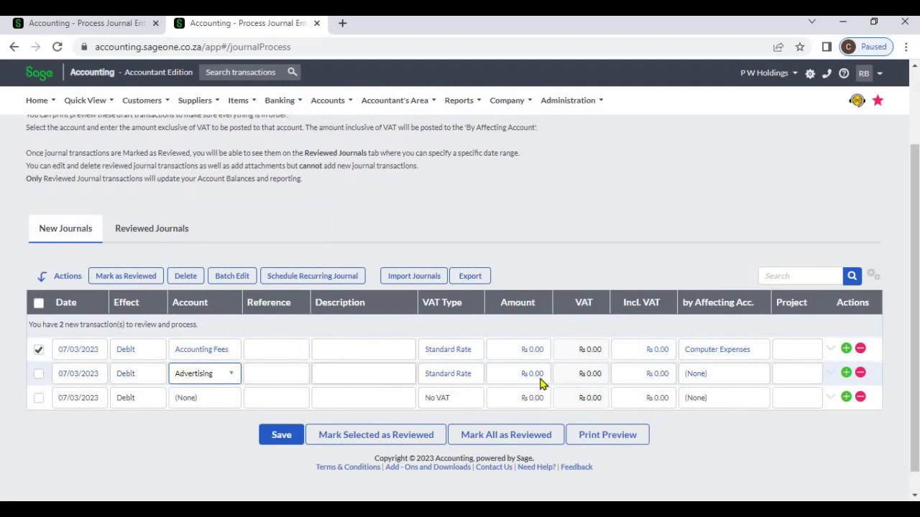
click(704, 375)
scroll(728, 341, down, 3)
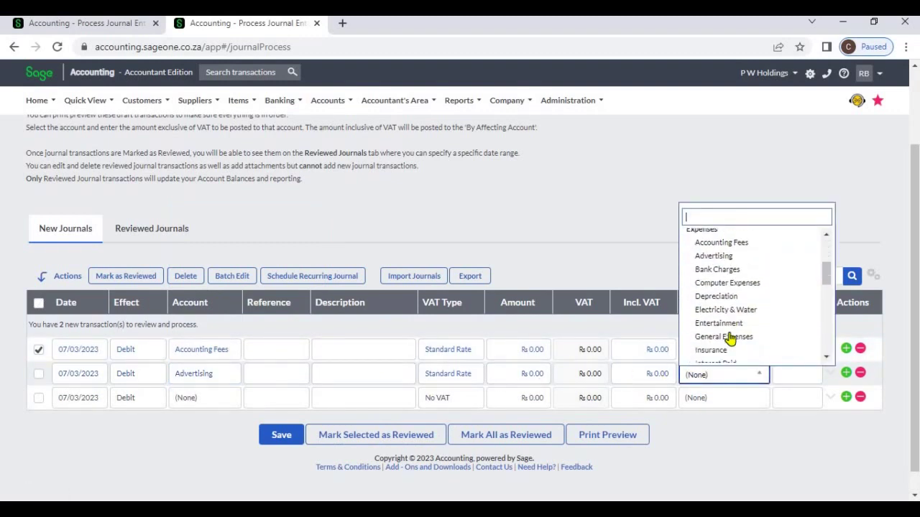
click(729, 329)
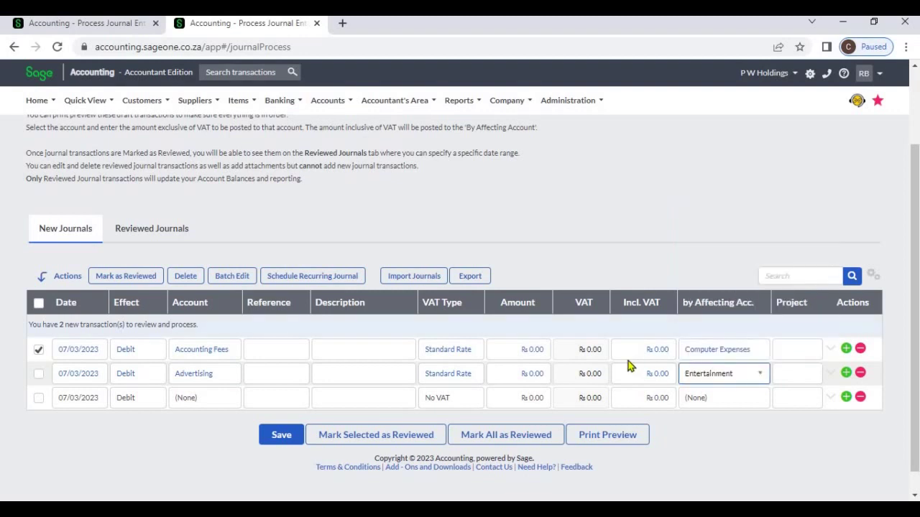
Enter amounts of 1000 for the Accounting Fees line and 2000 for the Advertising line.
click(501, 348)
text(1,00)
text(0)
click(518, 374)
text(2000)
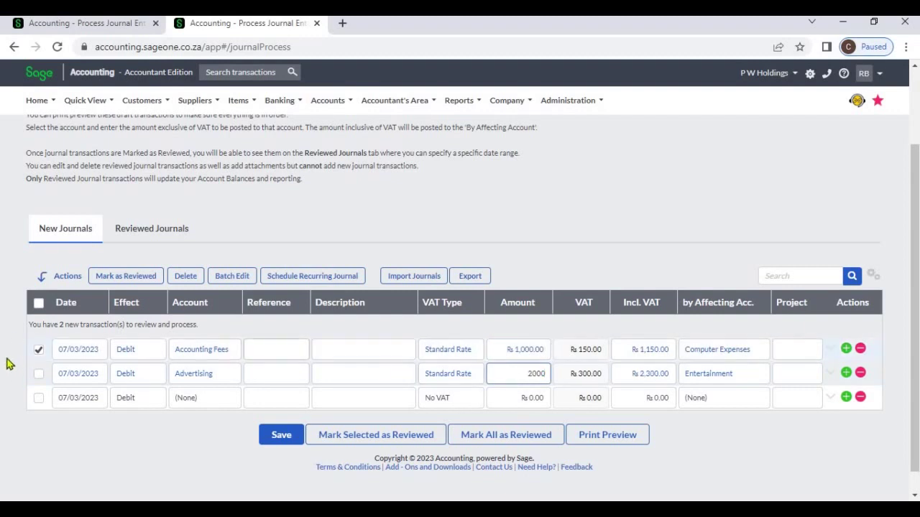
Add the Advertising line to the selection and batch edit the date of both lines to 31/03/2023.
click(39, 374)
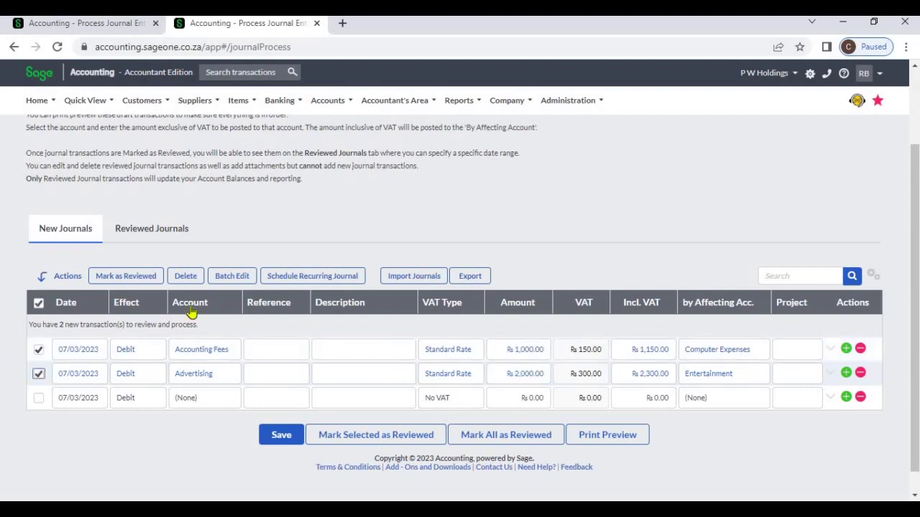
click(232, 276)
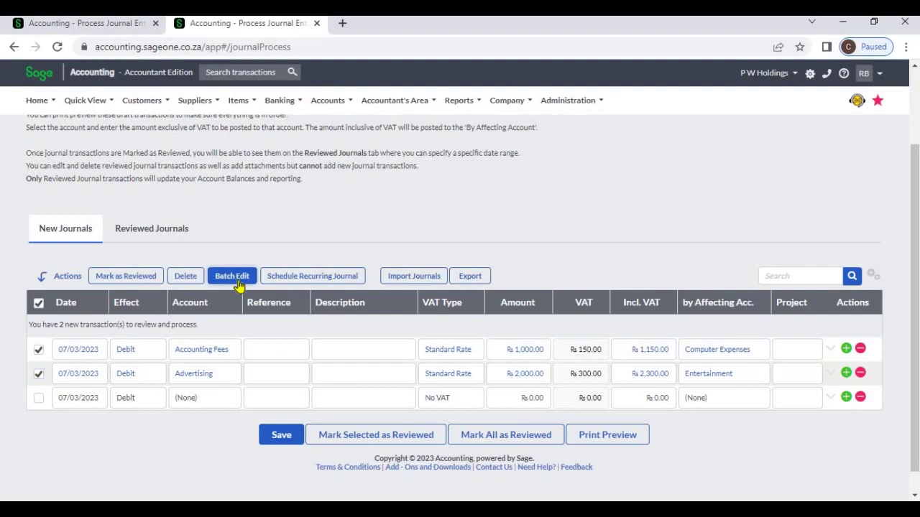
click(99, 353)
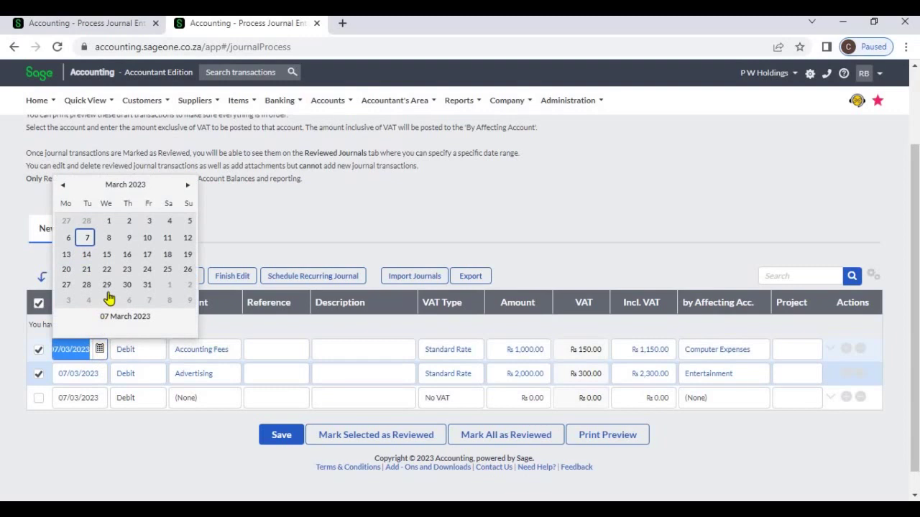
click(146, 286)
click(241, 224)
click(239, 276)
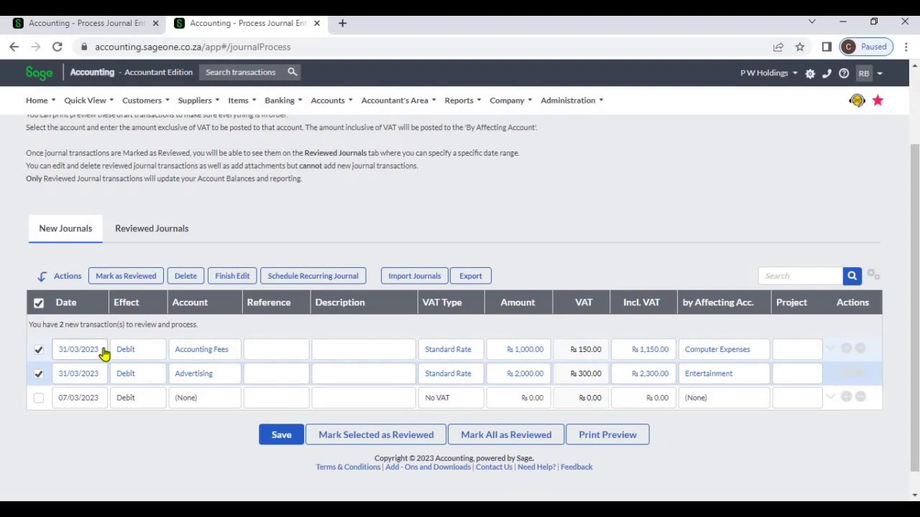
Set the date of both batch-edited lines to 01/03/2023 and their effect to Credit.
click(103, 353)
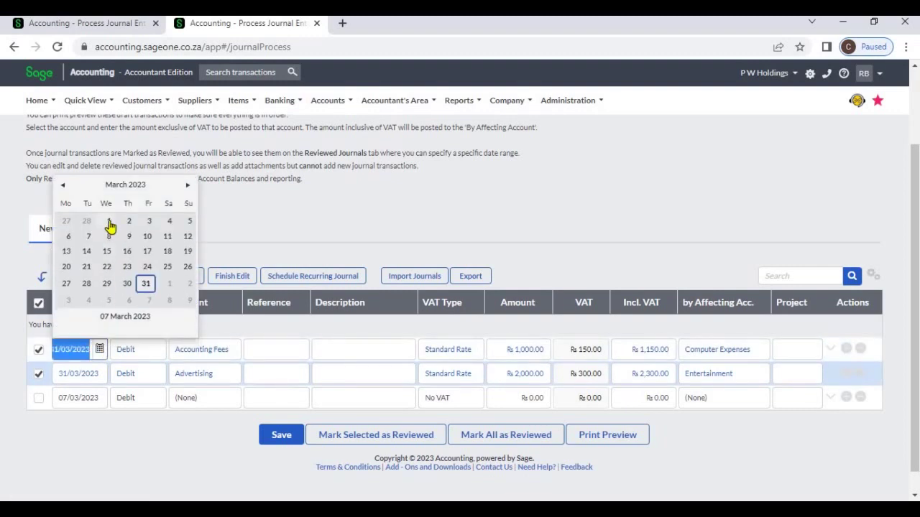
click(110, 225)
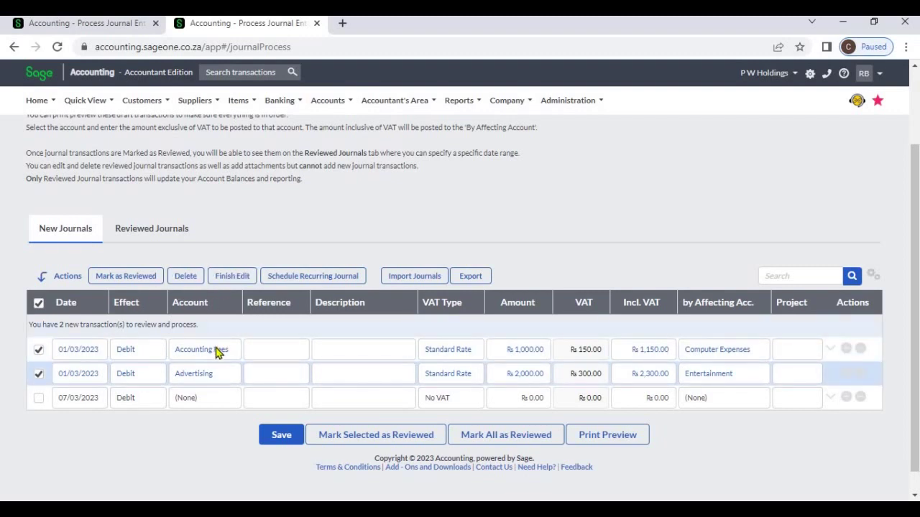
click(148, 352)
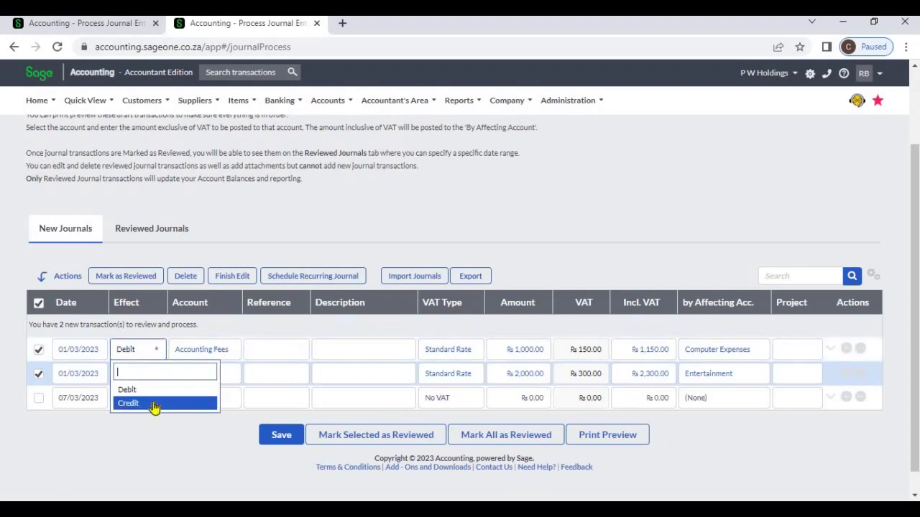
click(152, 403)
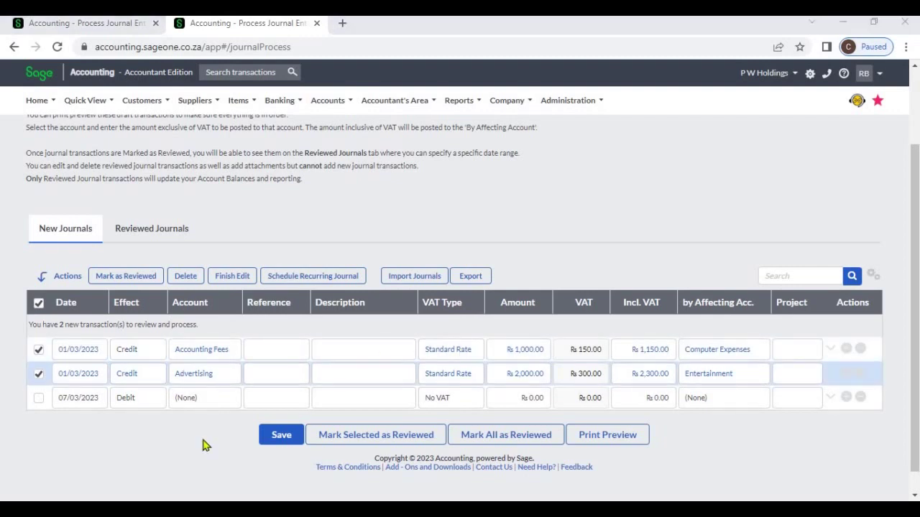
Set the account of both batch-edited lines to Bank Charges.
click(230, 359)
scroll(237, 309, down, 2)
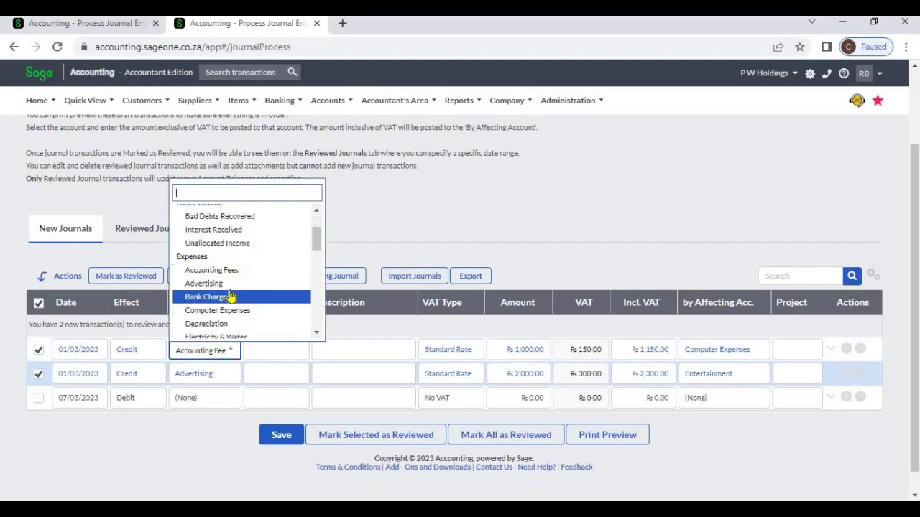
click(227, 296)
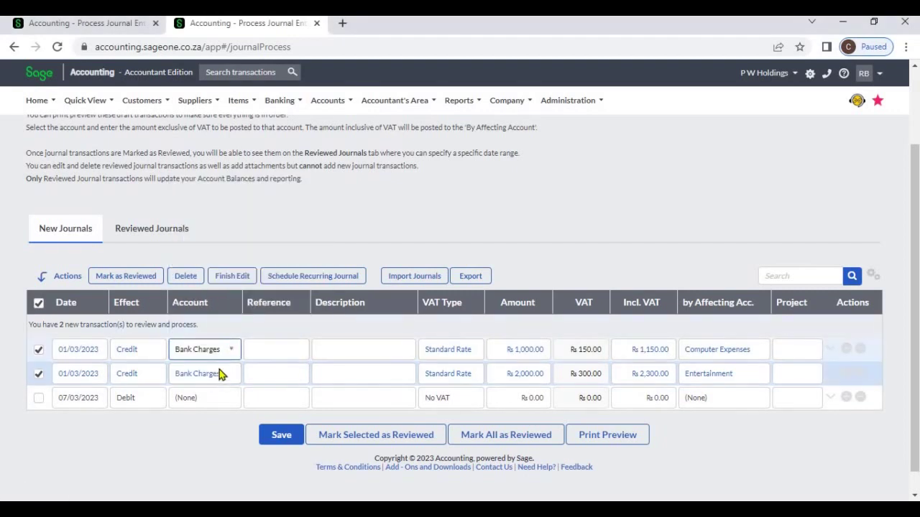
Set the account of both batch-edited lines to Electricity & Water and finish the batch edit.
click(230, 350)
scroll(238, 316, down, 2)
scroll(237, 309, down, 2)
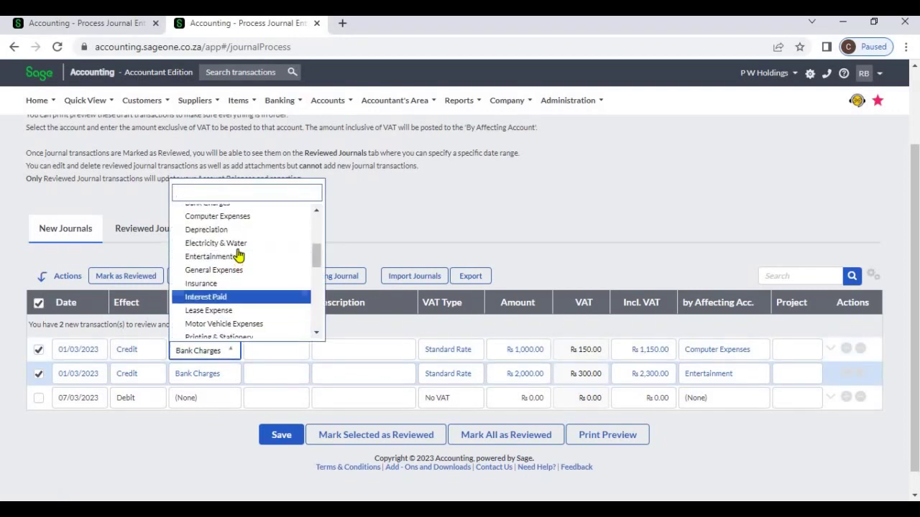
click(242, 243)
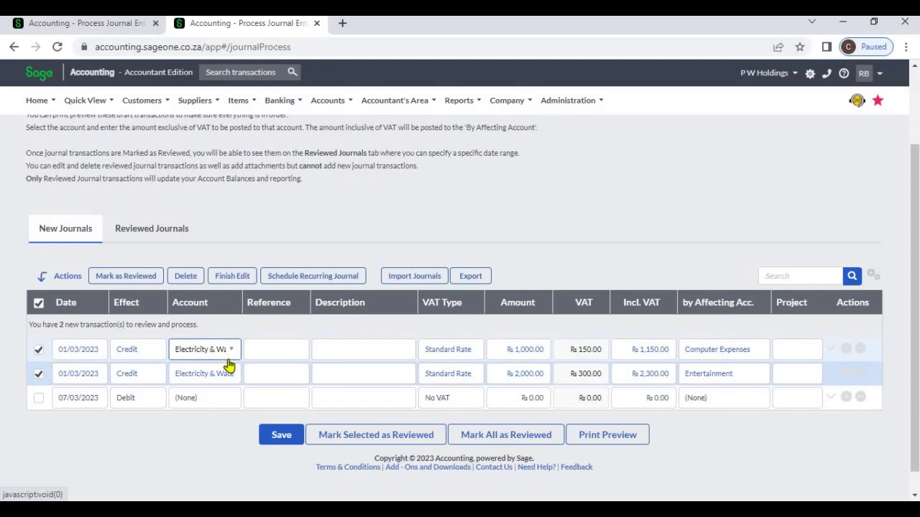
click(231, 276)
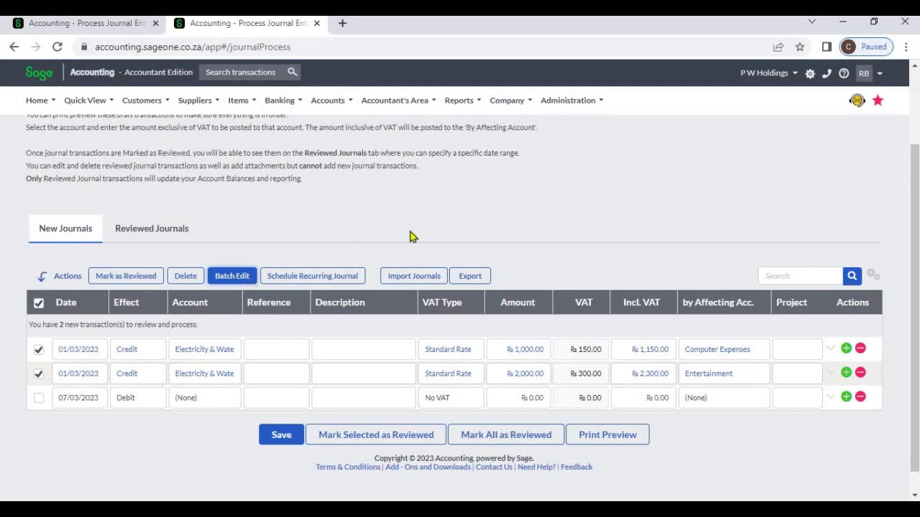
Open the journal import options and the help on setting up a CSV file.
click(414, 279)
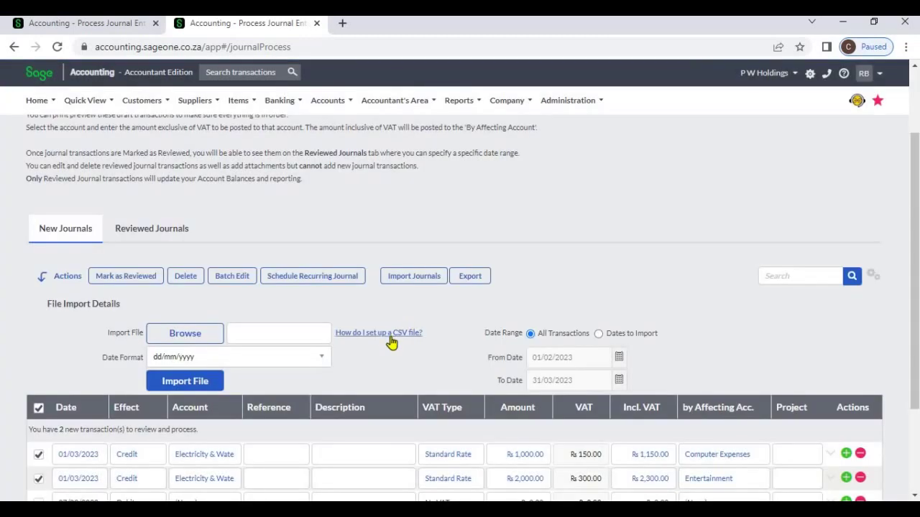
click(391, 335)
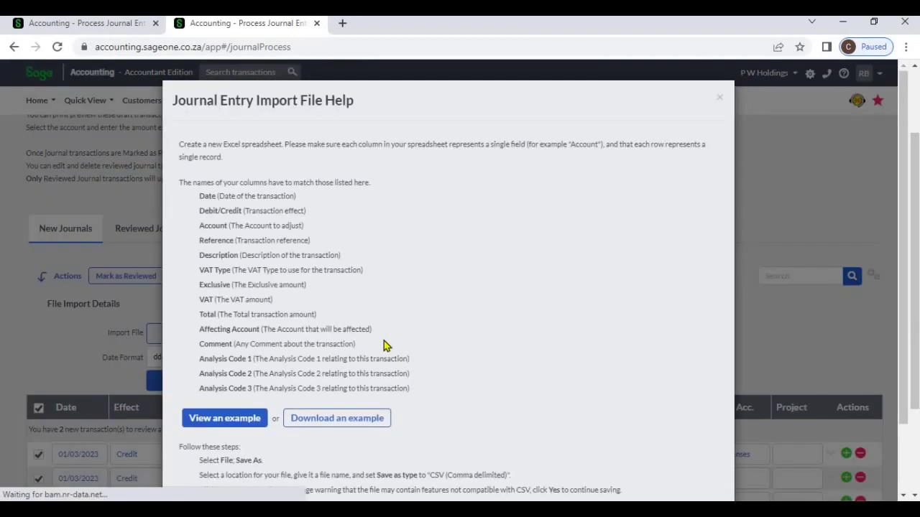
Download the example journal import file and autofit all its columns in Excel.
scroll(383, 345, down, 1)
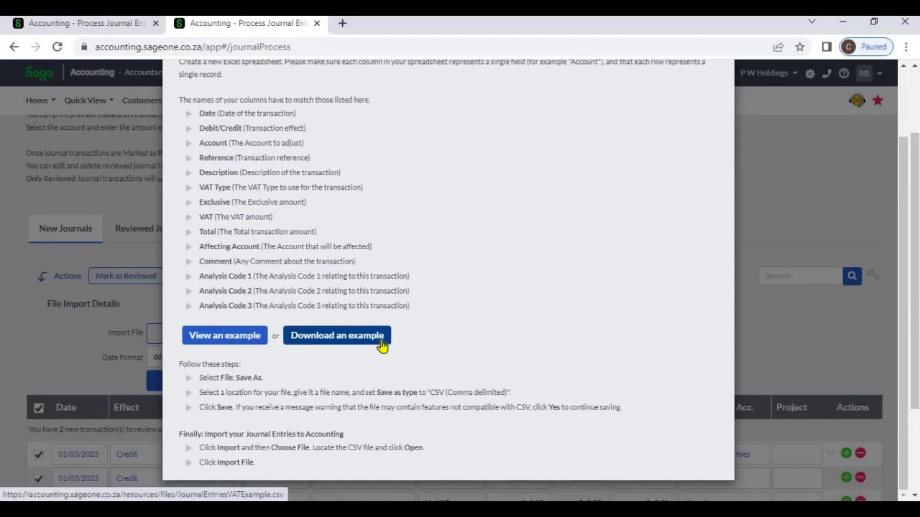
click(382, 346)
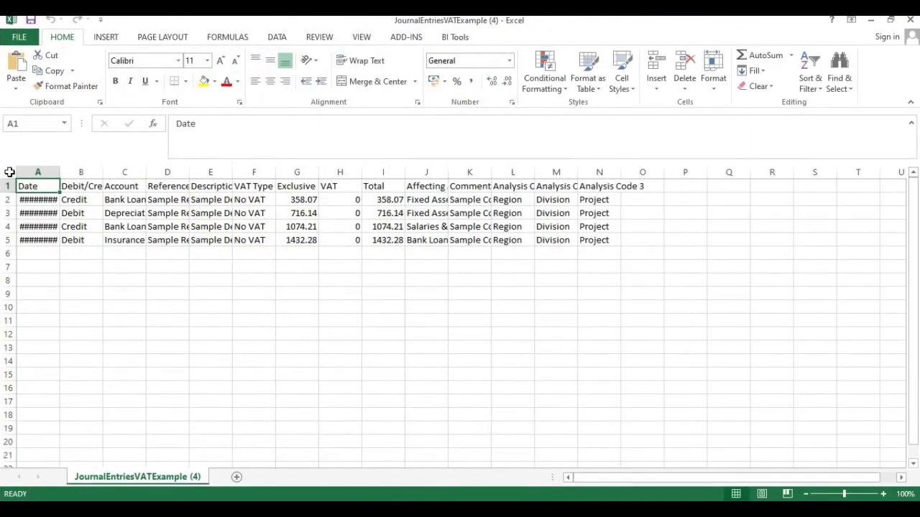
click(10, 172)
double_click(58, 171)
click(344, 257)
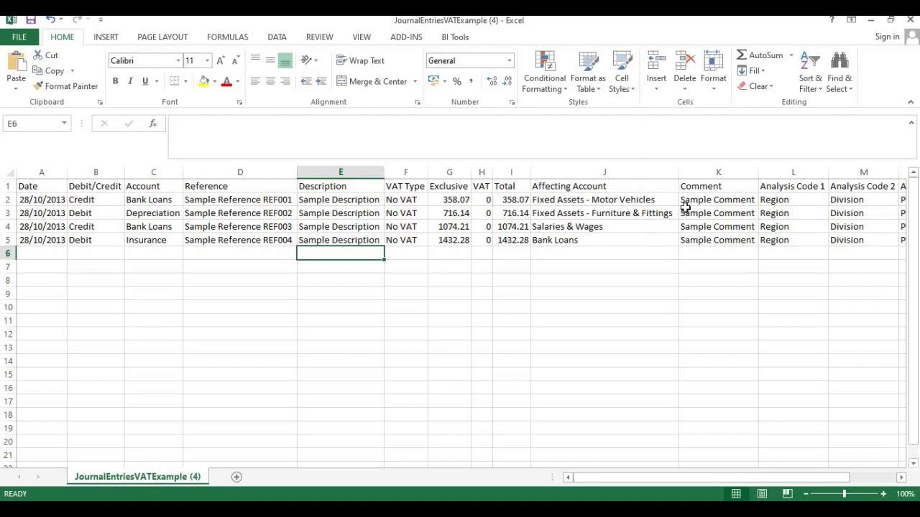
drag(790, 486, 859, 472)
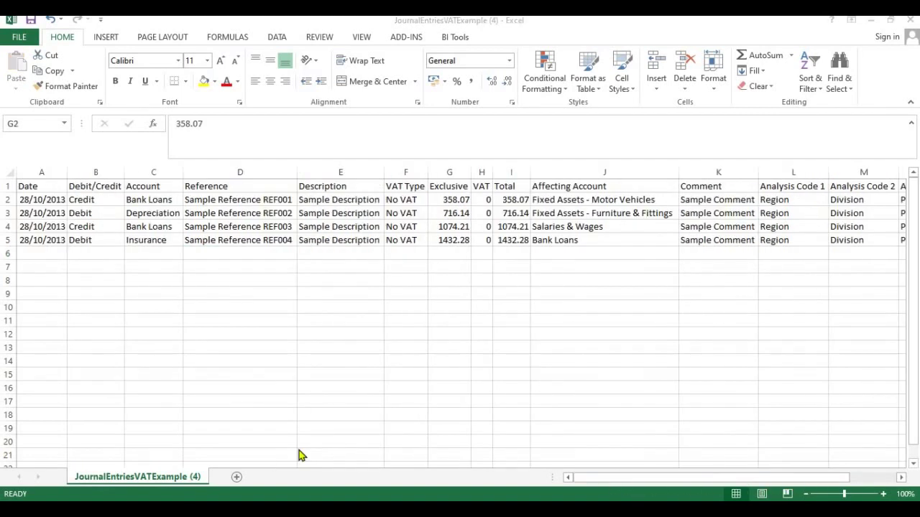
Examine the cell formats of the Date, Debit/Credit and Exclusive columns in the example import file.
click(39, 199)
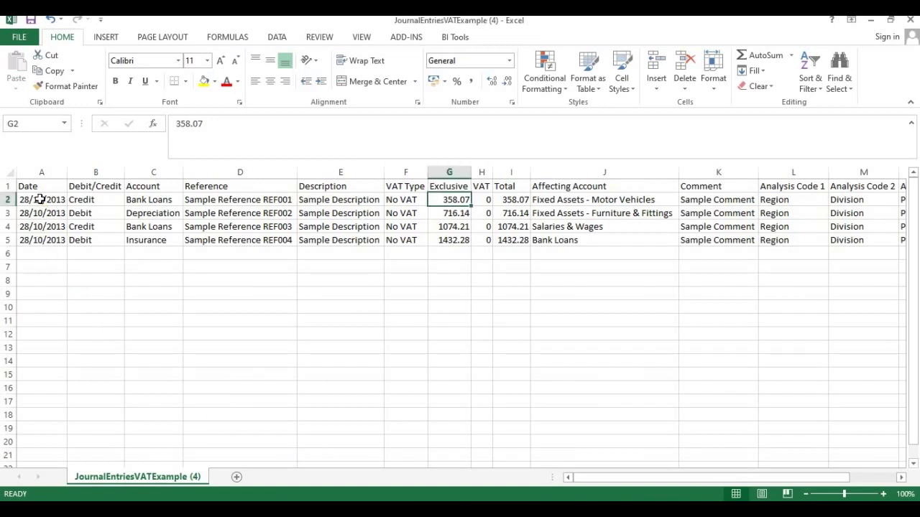
click(39, 200)
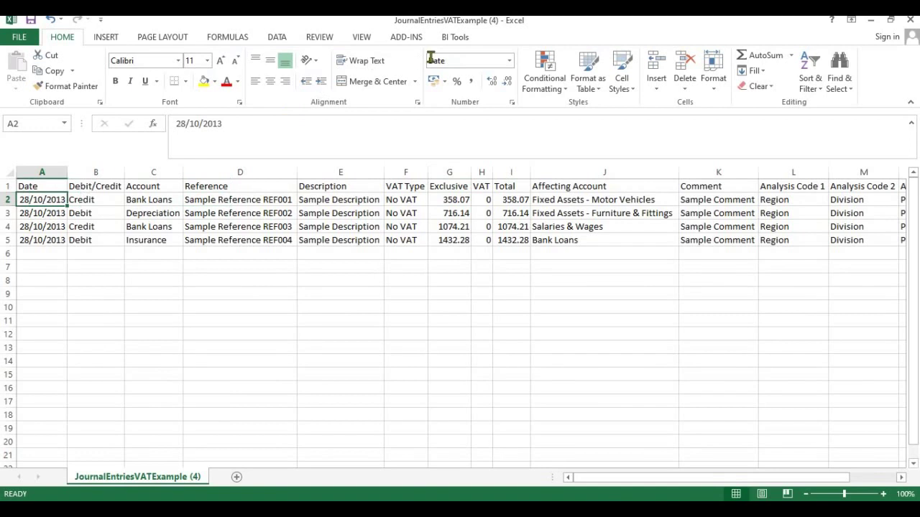
click(48, 171)
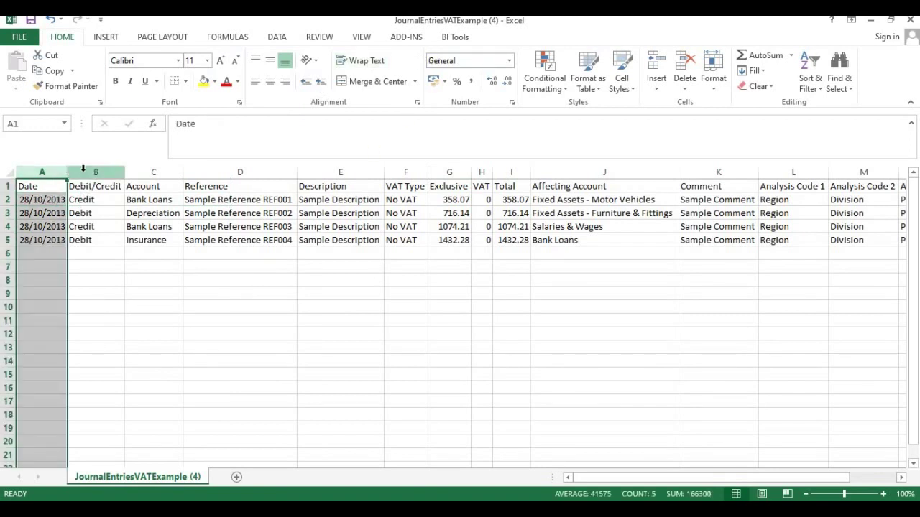
click(83, 172)
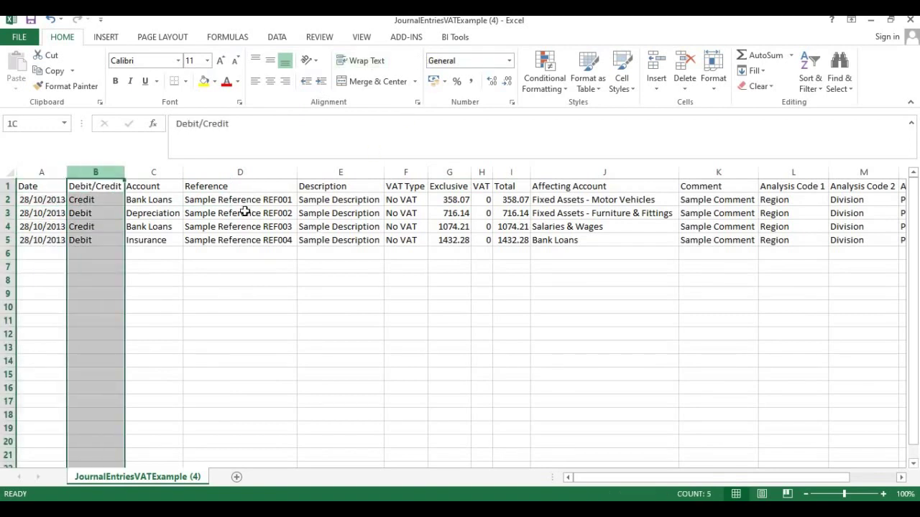
click(464, 200)
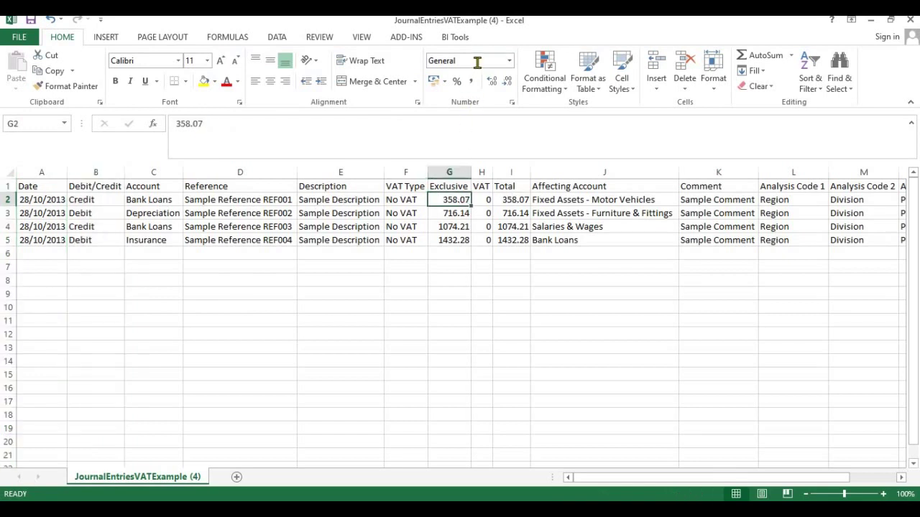
click(512, 67)
click(513, 67)
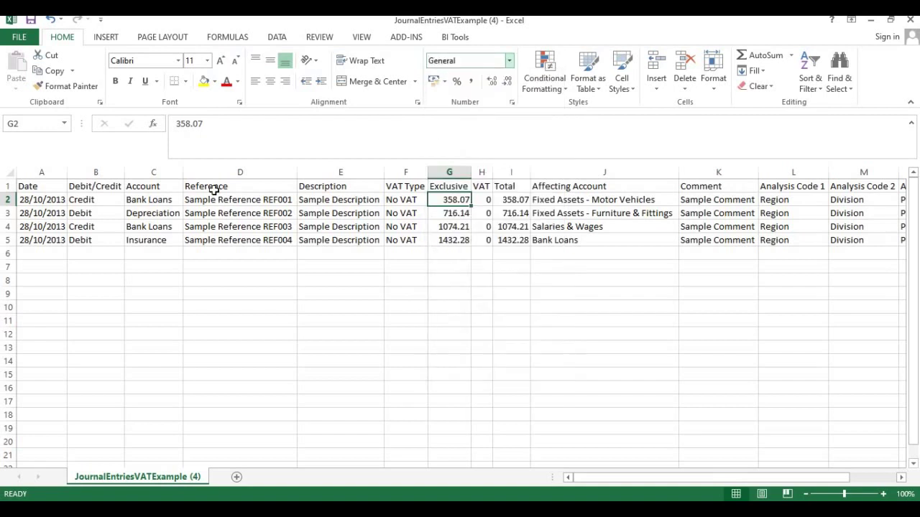
click(46, 172)
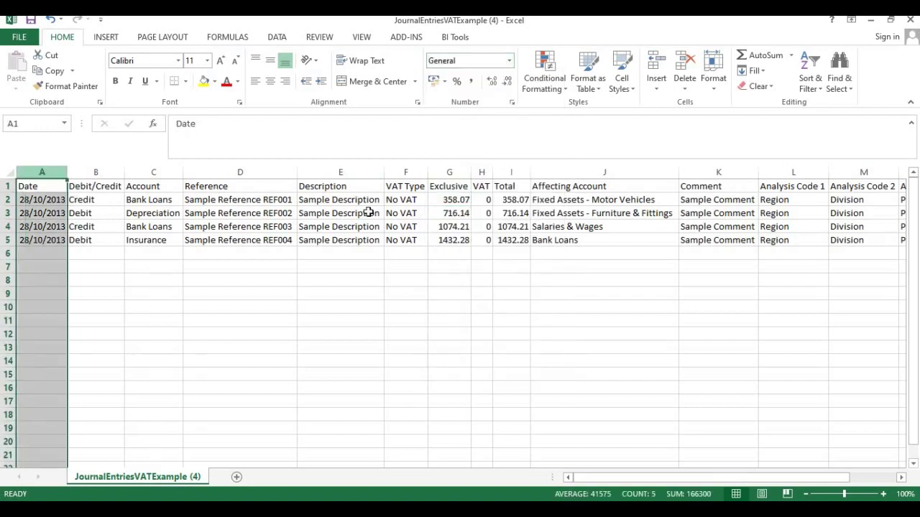
click(449, 202)
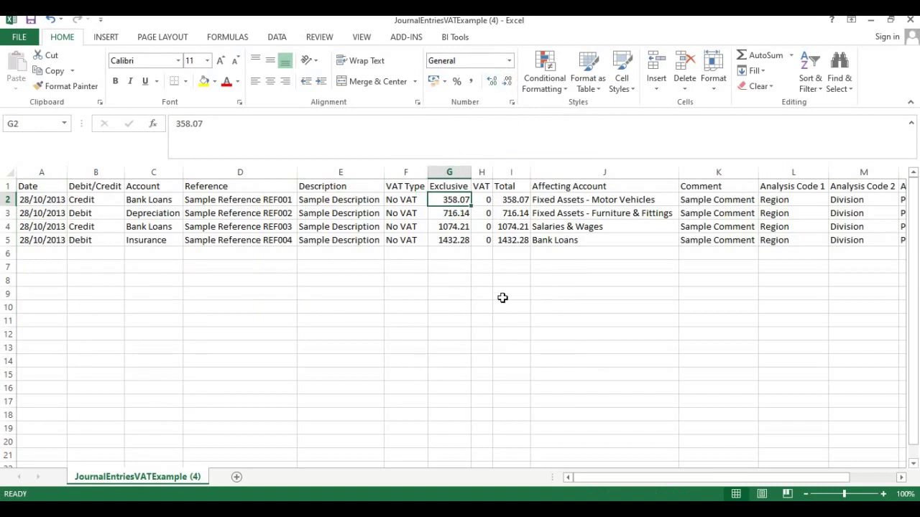
Switch back to Sage Accounting in the browser and close the journal import file help.
click(560, 508)
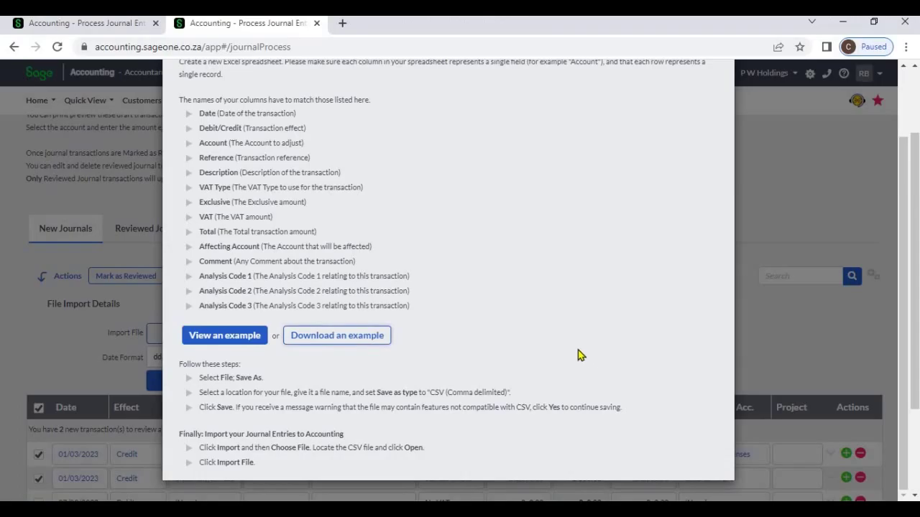
scroll(656, 232, up, 2)
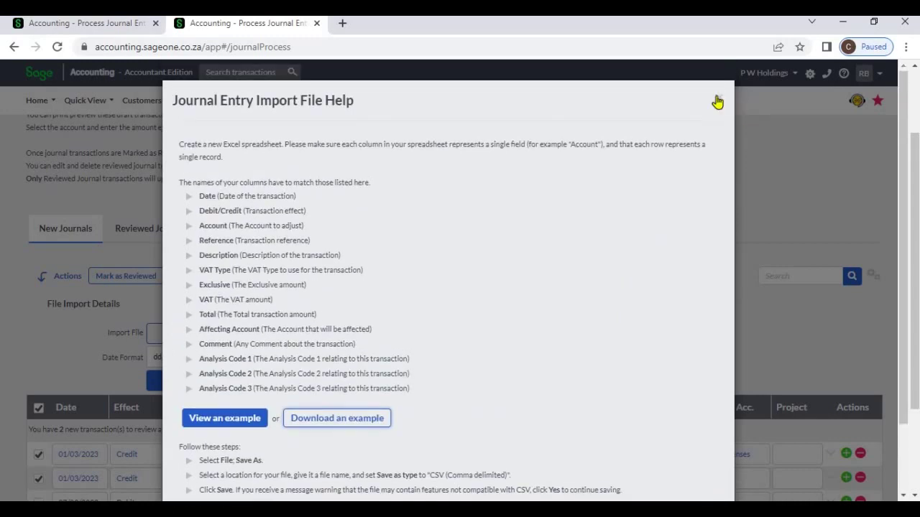
click(718, 98)
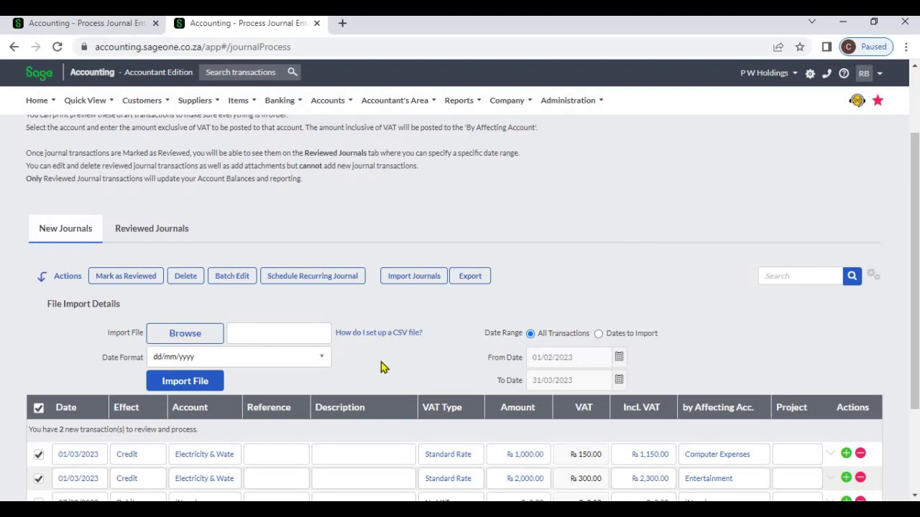
Expand the first journal line, by Computer Expenses, to view its analysis codes and comments fields.
scroll(381, 366, down, 1)
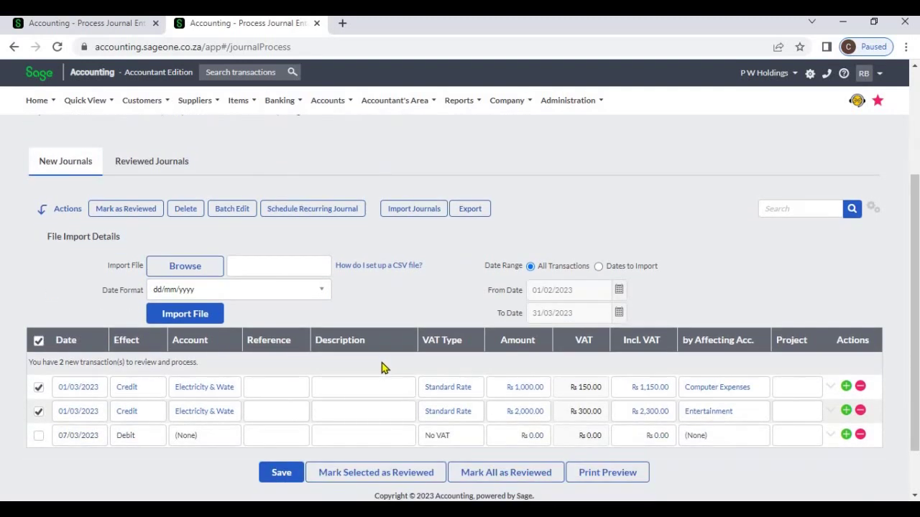
scroll(382, 367, down, 1)
scroll(424, 327, up, 1)
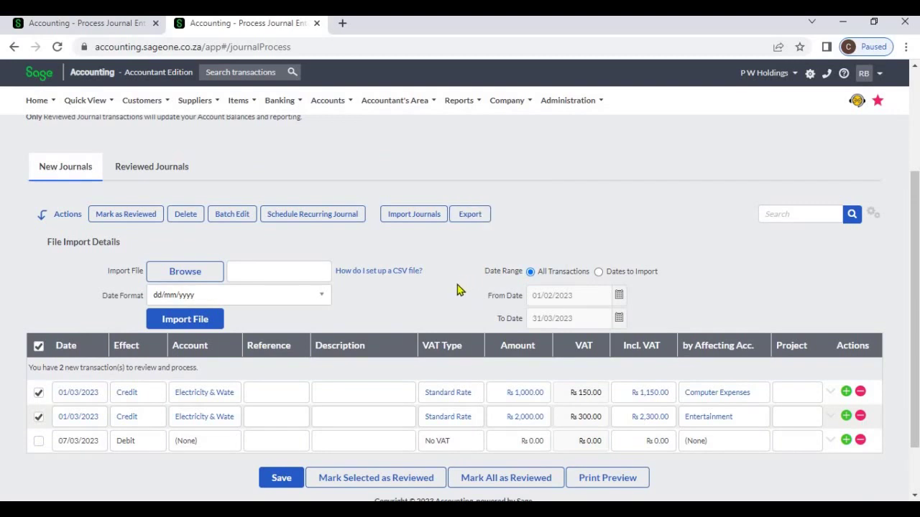
scroll(815, 323, down, 1)
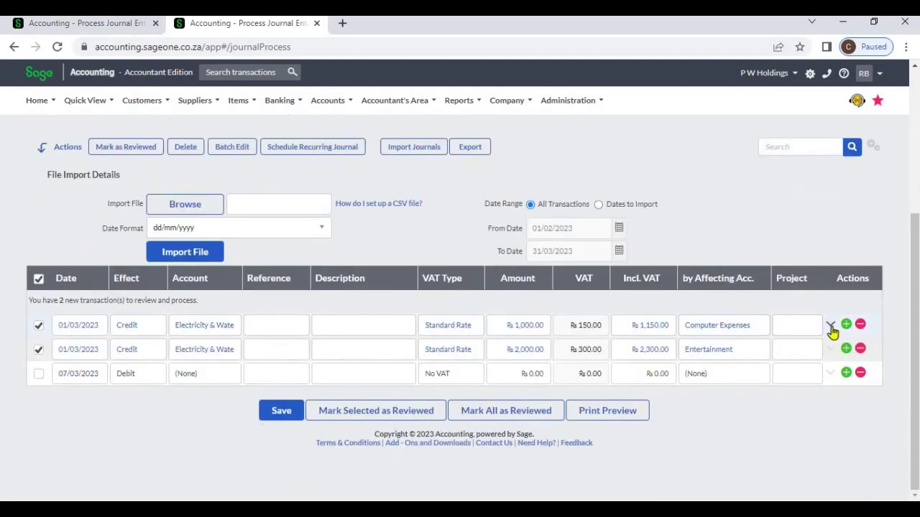
click(831, 327)
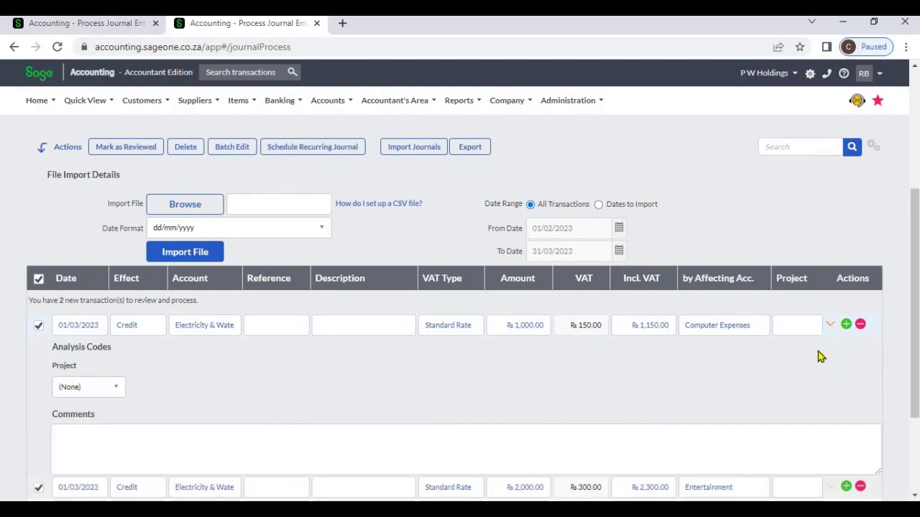
scroll(821, 357, down, 1)
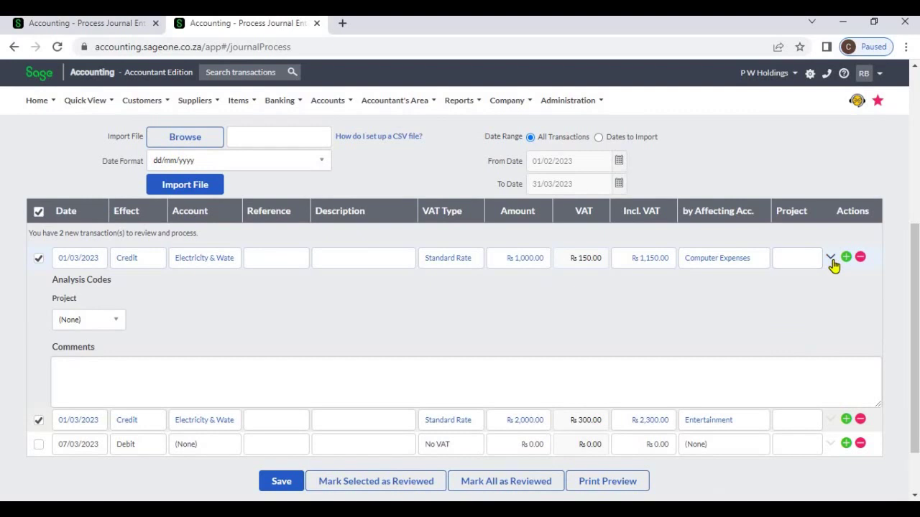
click(378, 379)
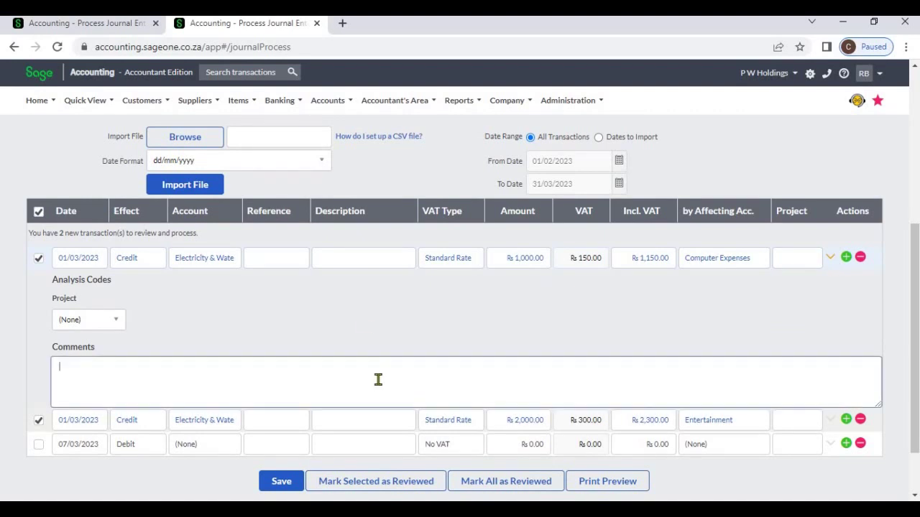
click(364, 322)
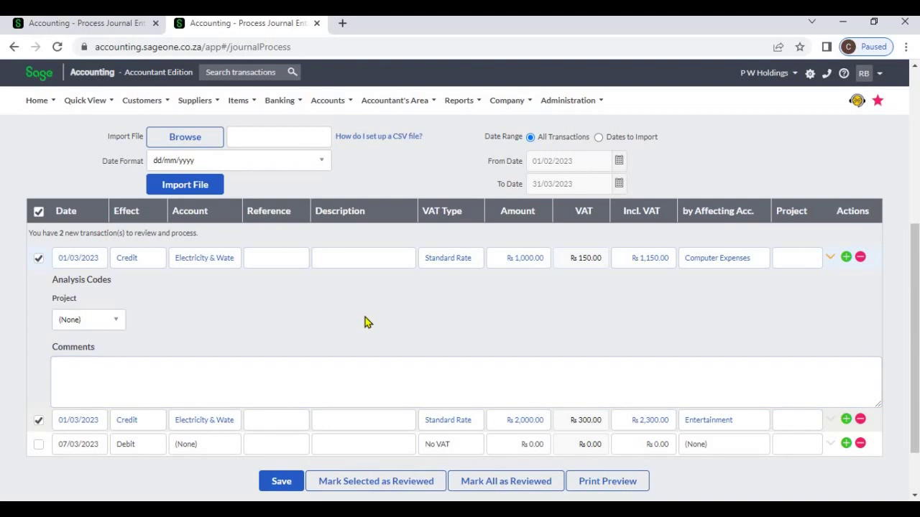
Open a print preview of the draft journal entries.
scroll(364, 316, down, 2)
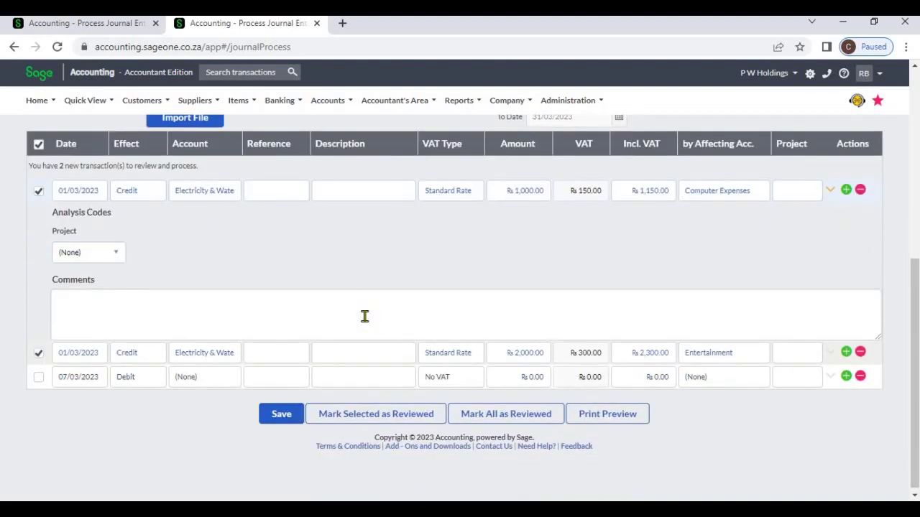
scroll(364, 316, down, 1)
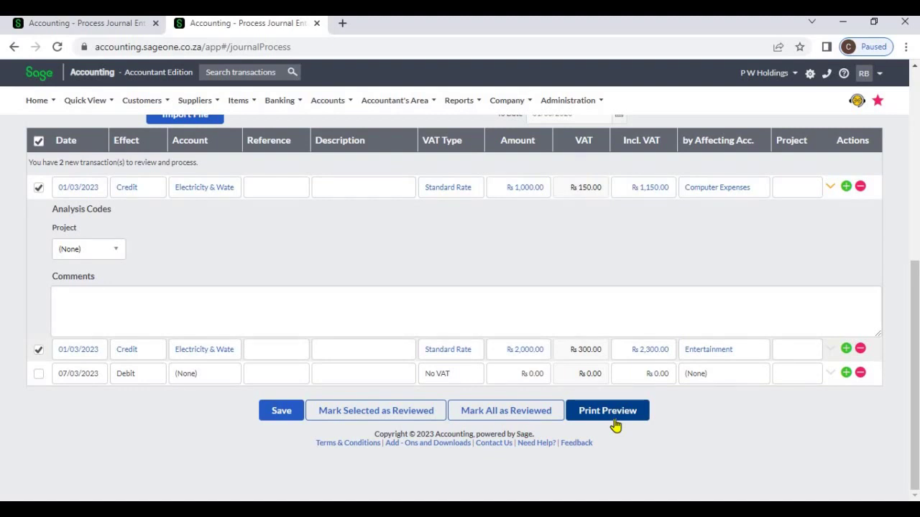
click(615, 425)
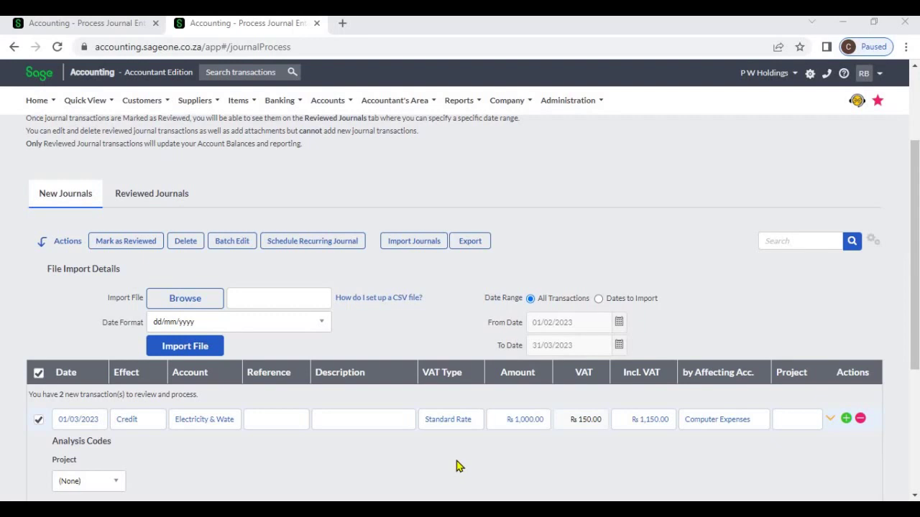
Open the Journal Entries Report from the accountant's transaction reports, leaving the journal page without saving.
scroll(457, 466, up, 3)
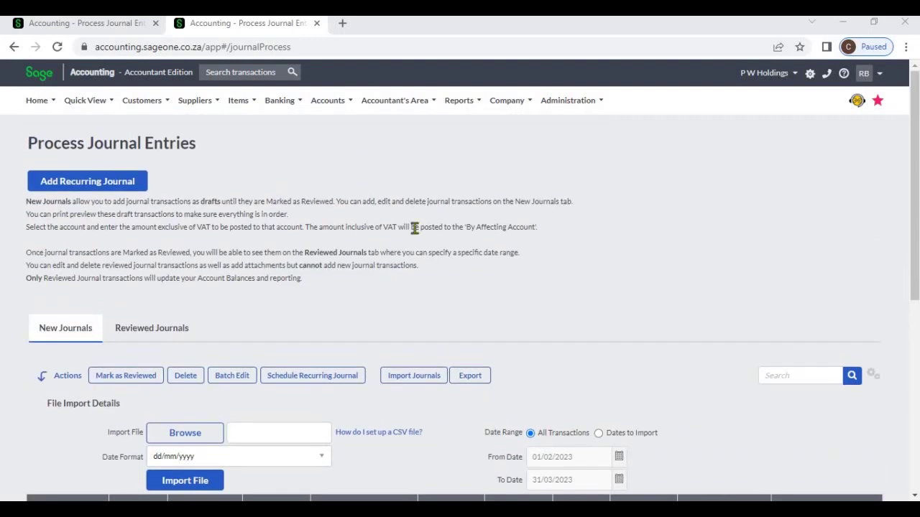
click(433, 107)
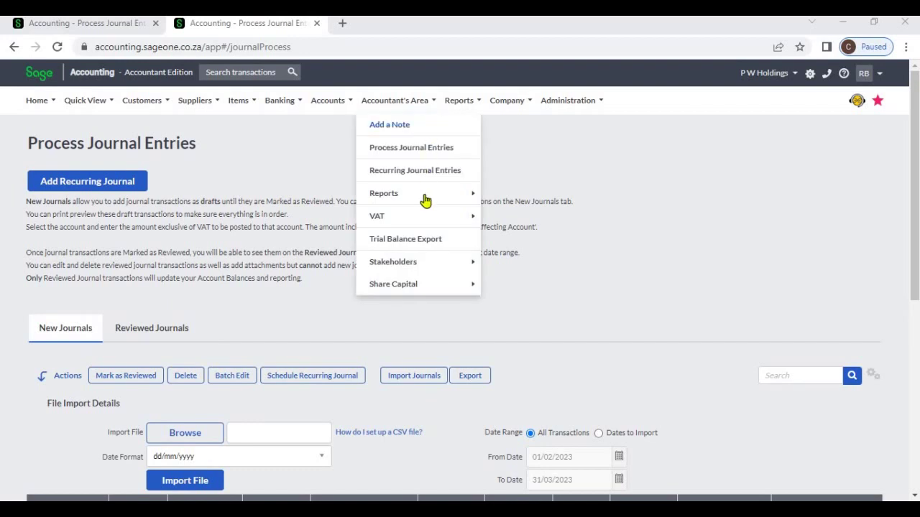
mouse_move(425, 199)
mouse_move(527, 216)
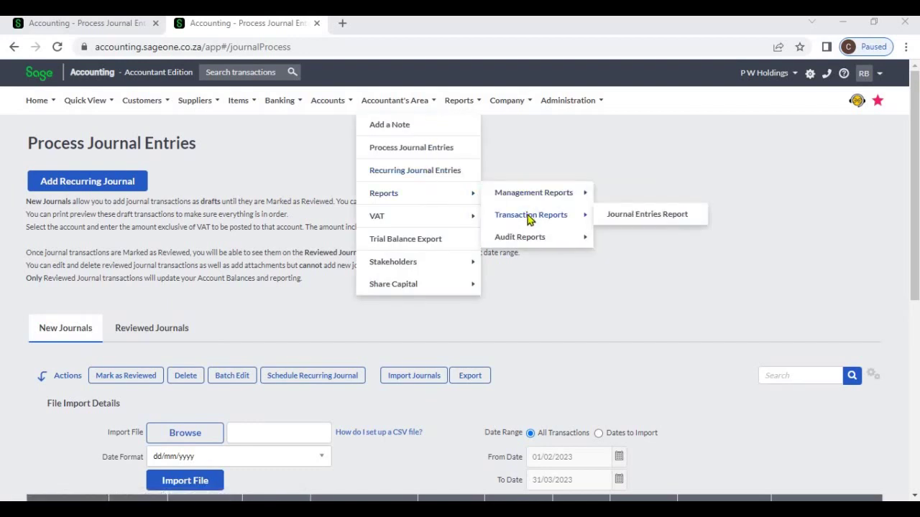
click(615, 223)
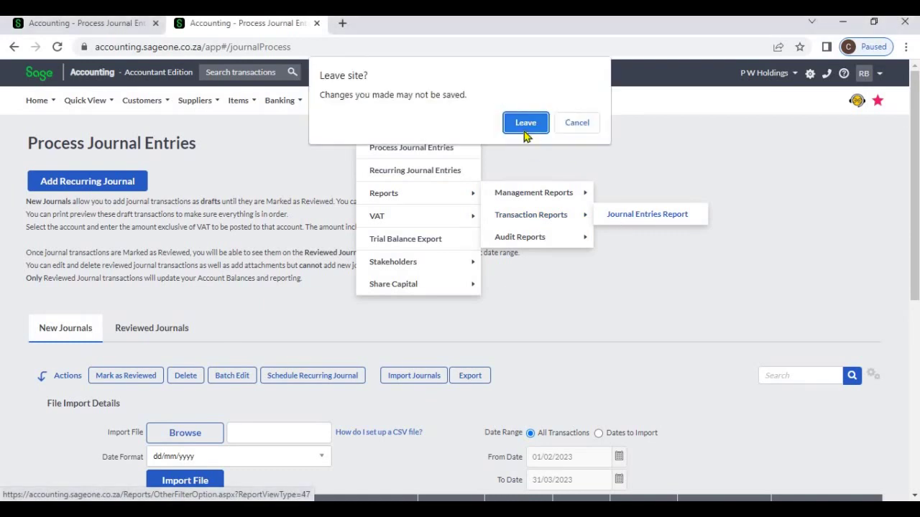
click(525, 123)
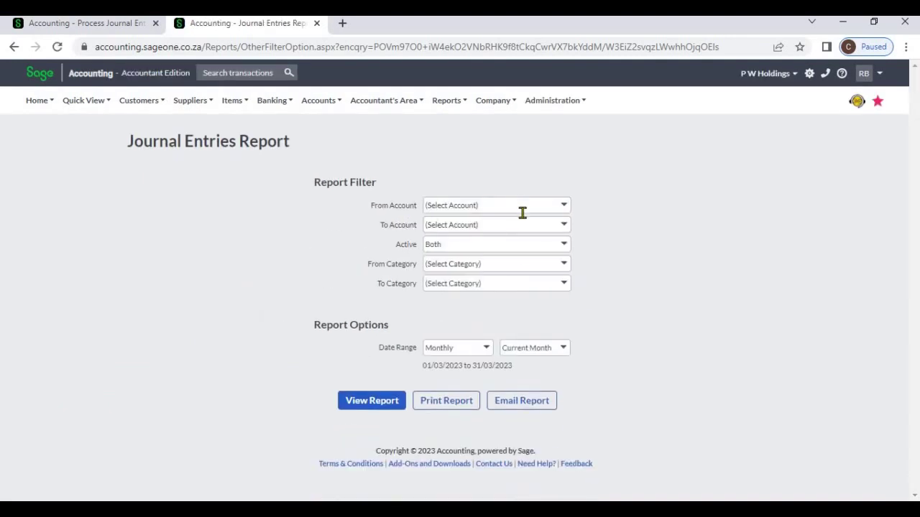
Check the available choices of the report's Active and From Category filters without changing them.
click(565, 248)
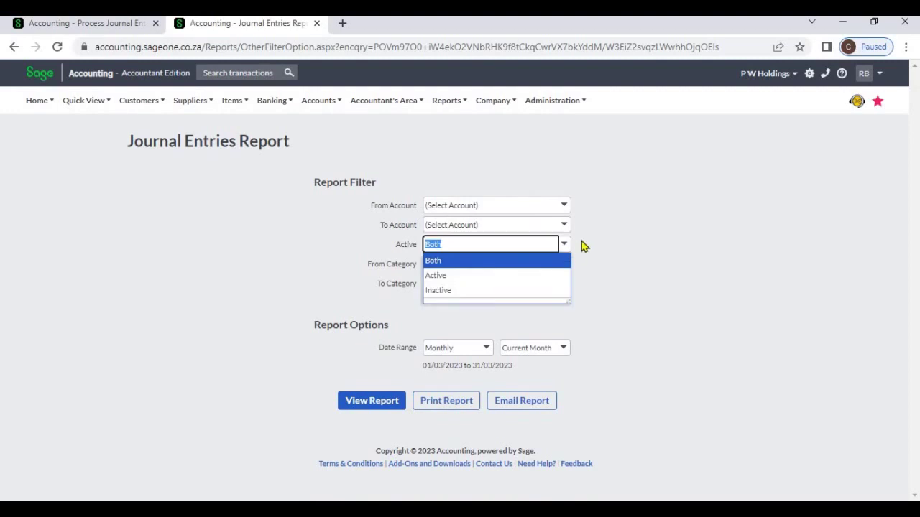
click(582, 246)
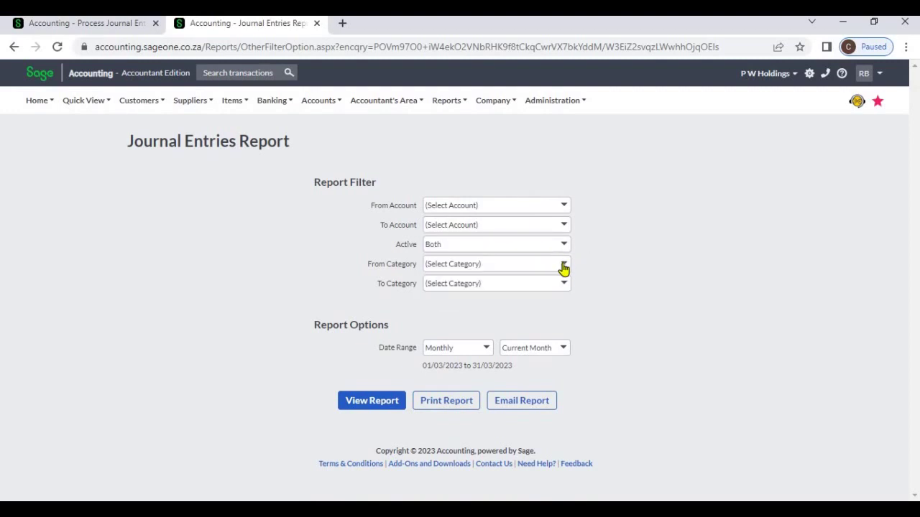
click(565, 265)
click(580, 247)
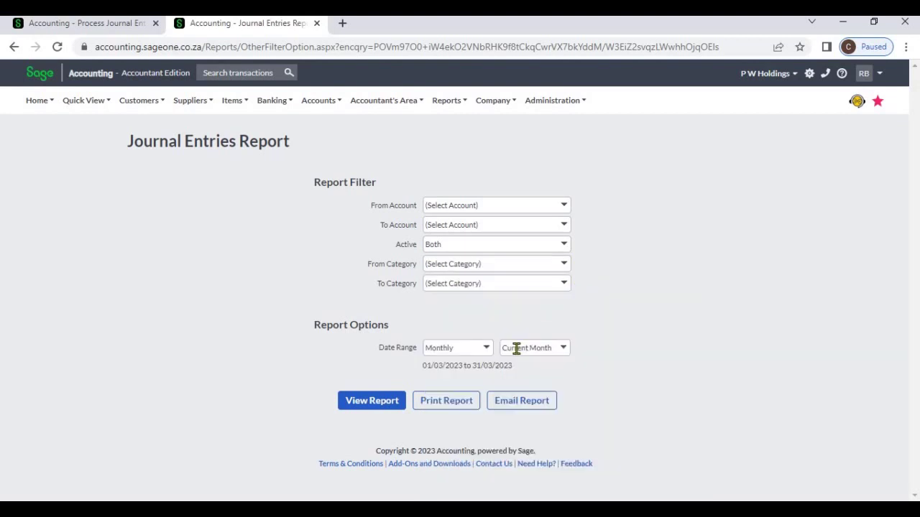